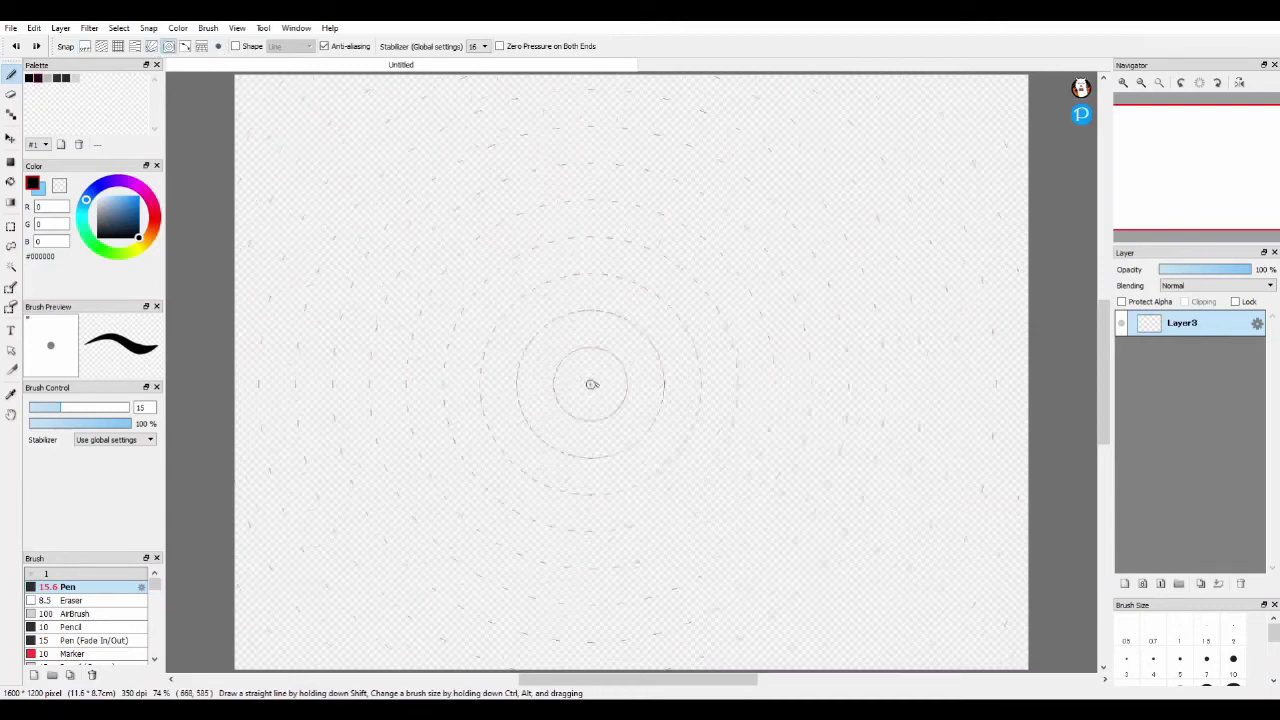
# Draw a large black circle outline with the 15 px Pen and concentric-circle snapping, and turn snapping off
pyautogui.click(623, 323)
pyautogui.moveTo(537, 148)
pyautogui.mouseDown()
pyautogui.moveTo(823, 329)
pyautogui.moveTo(500, 163)
pyautogui.mouseUp()
pyautogui.click(86, 46)
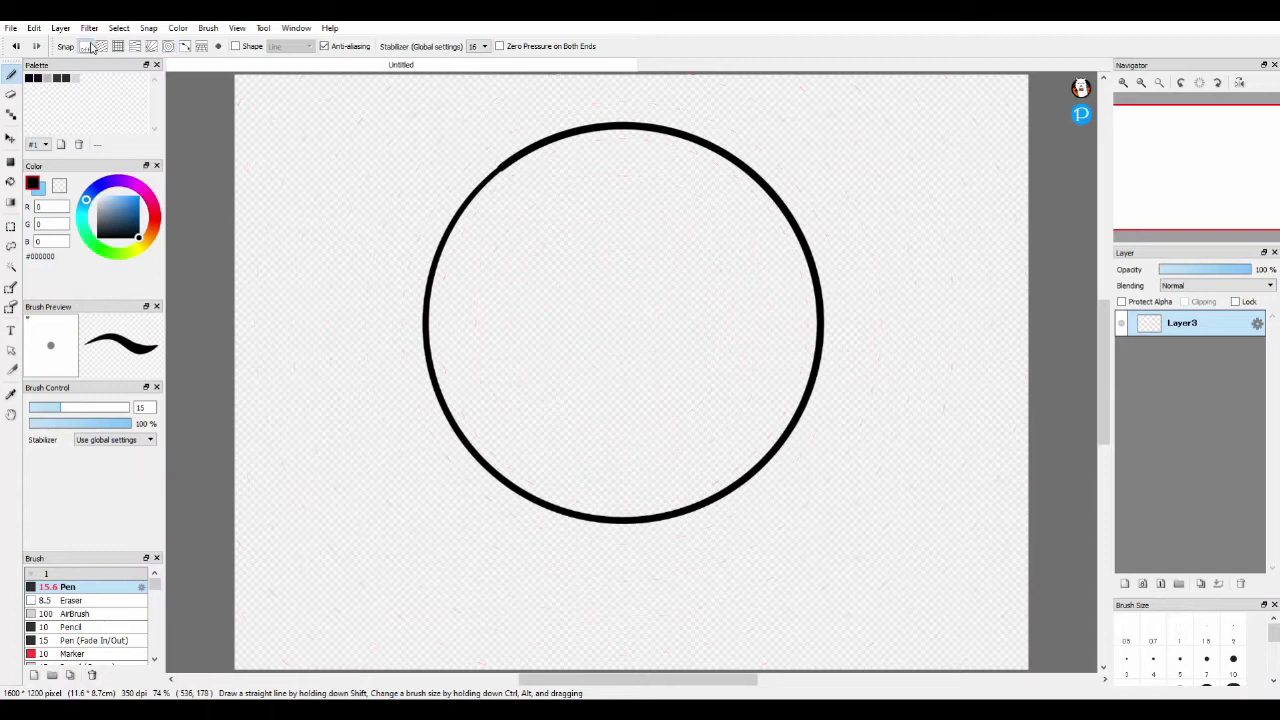
# Add a layer beneath the circle outline and fill the circle's interior with blue #00A0FF
pyautogui.click(1124, 584)
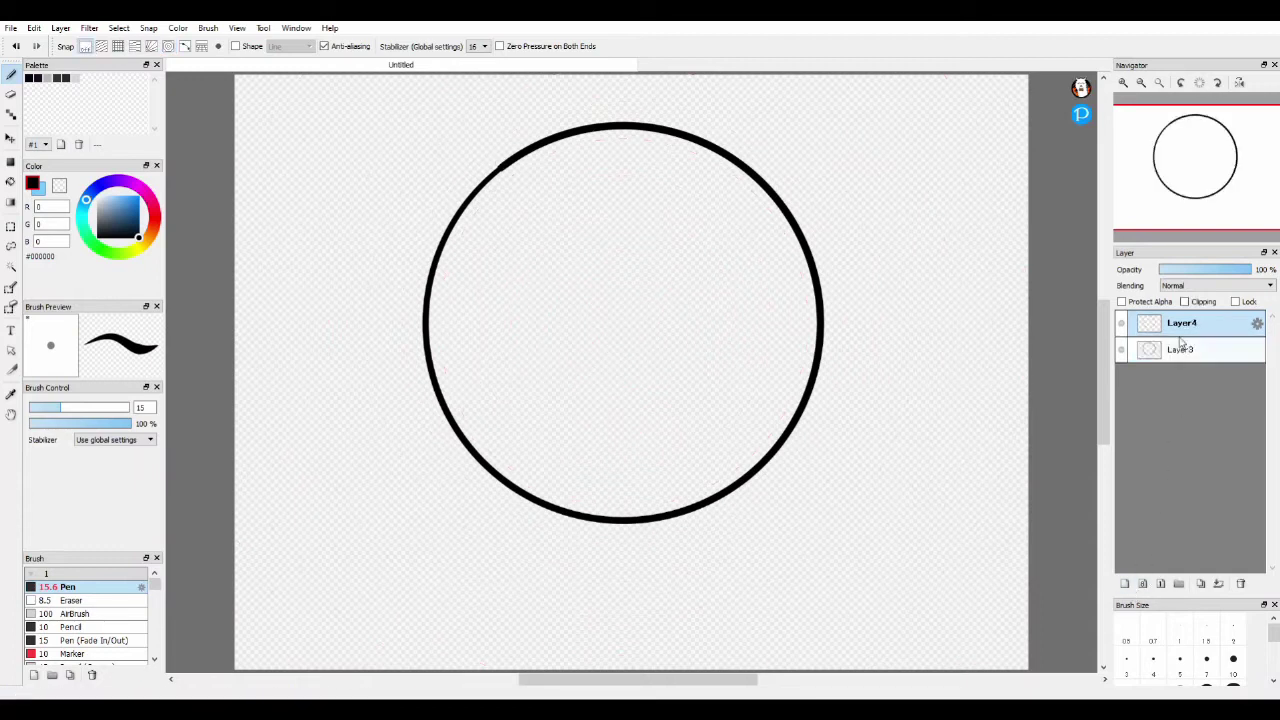
pyautogui.moveTo(1182, 323); pyautogui.dragTo(1183, 370)
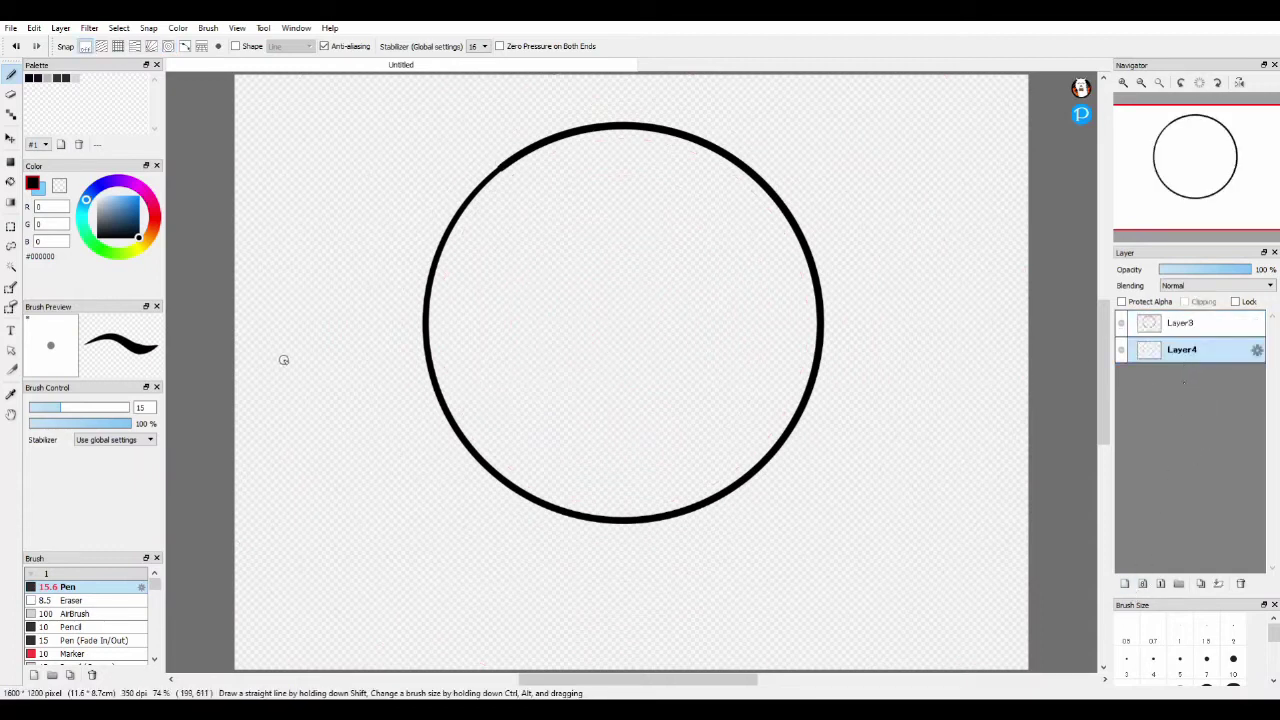
pyautogui.click(157, 227)
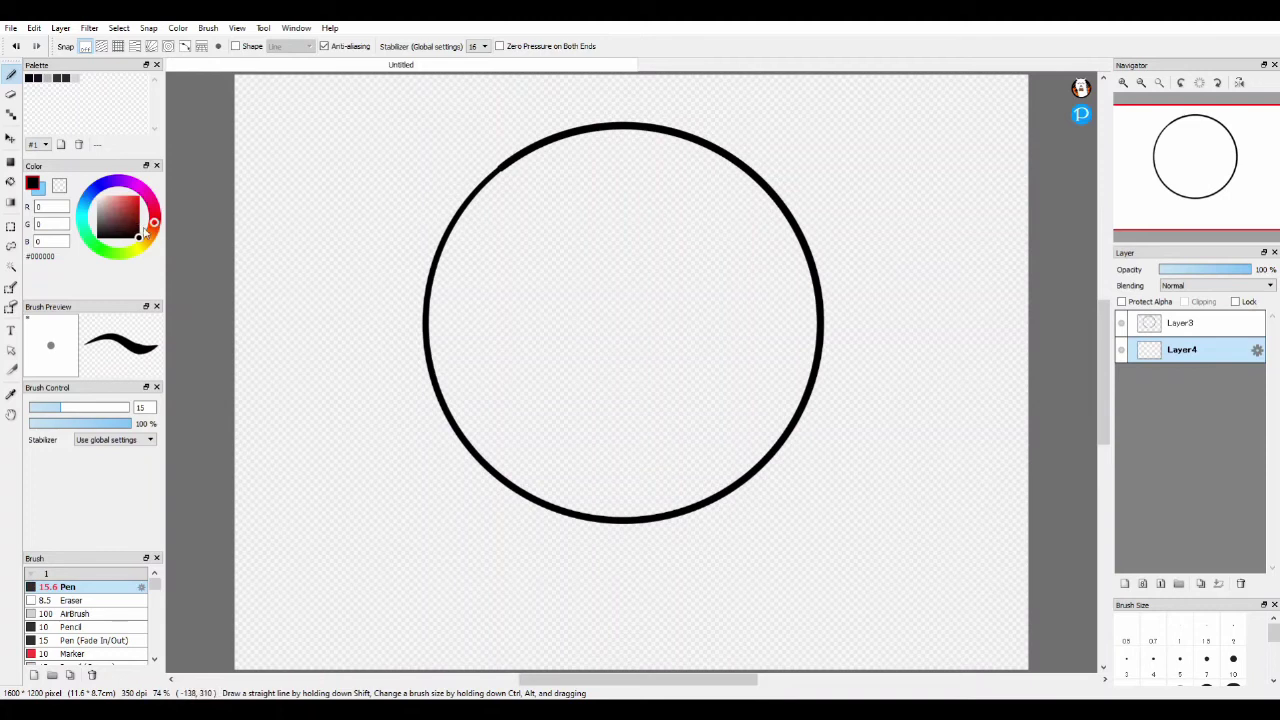
pyautogui.click(85, 203)
pyautogui.click(140, 196)
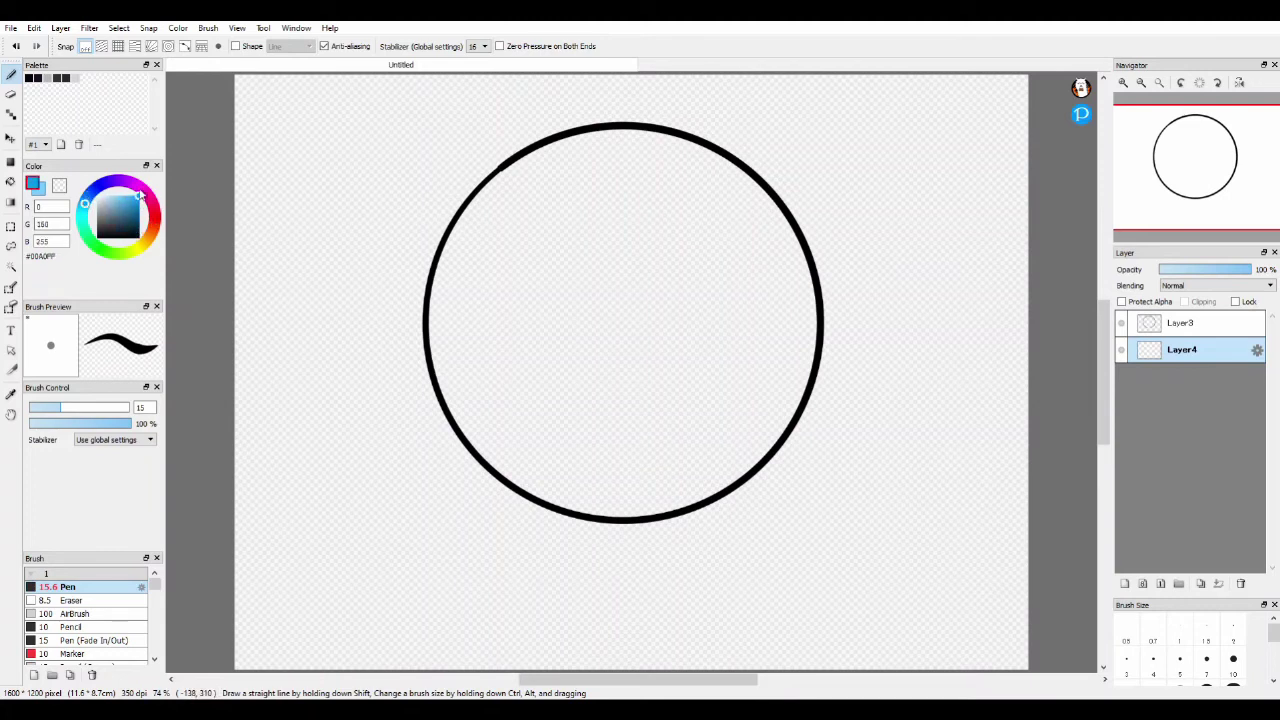
pyautogui.press('g')
pyautogui.click(738, 390)
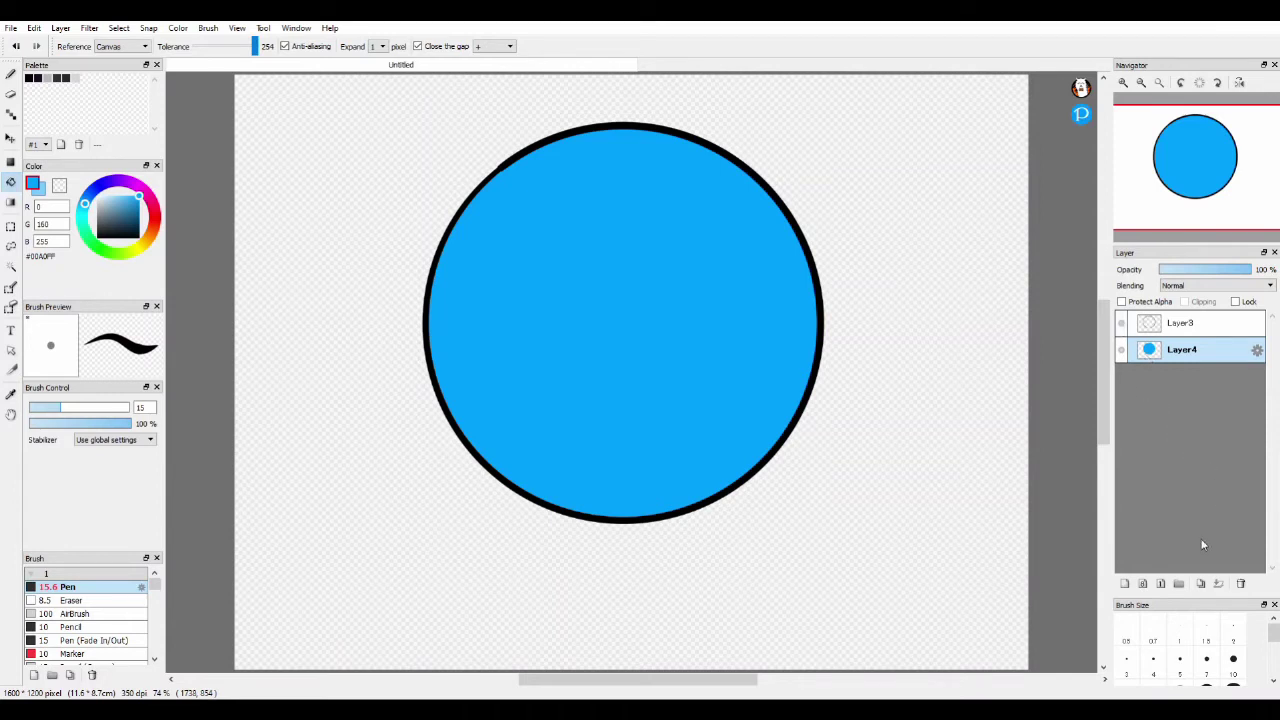
# Add a layer below the blue fill and paint red #FF0026 strokes extending out from behind the circle
pyautogui.click(1124, 583)
pyautogui.moveTo(1203, 357); pyautogui.dragTo(1198, 392)
pyautogui.click(154, 210)
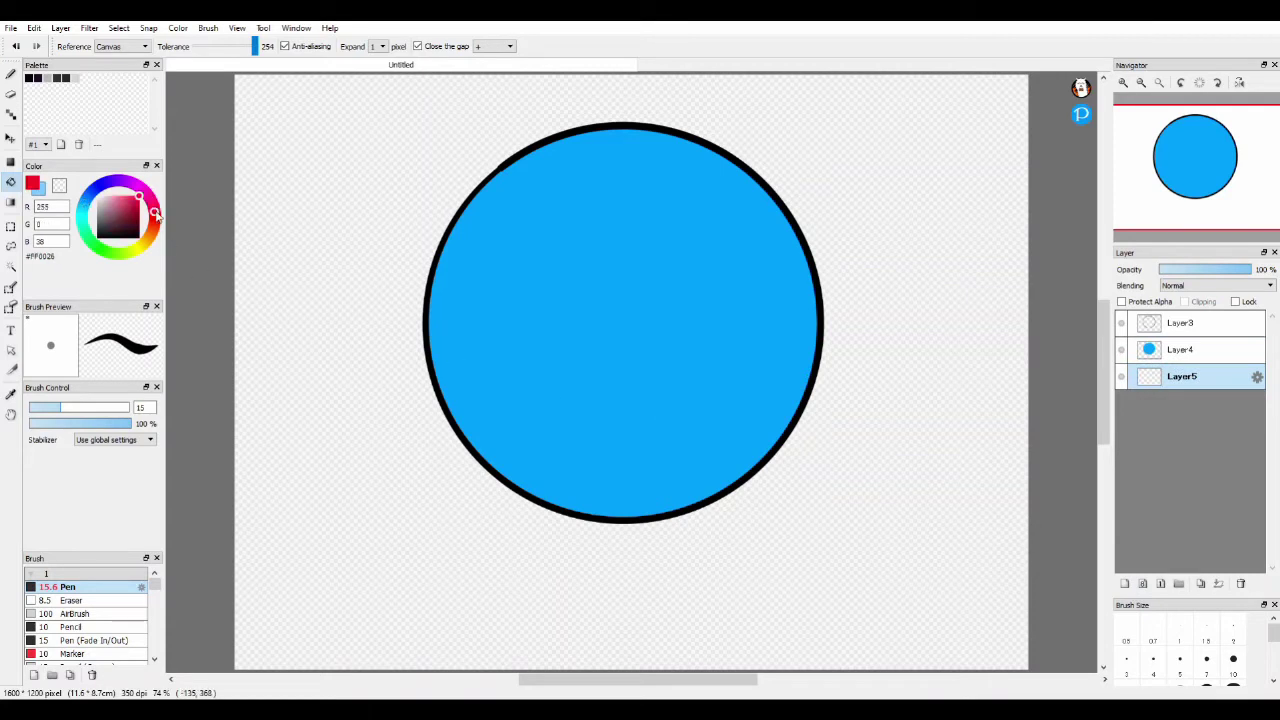
pyautogui.click(12, 73)
pyautogui.moveTo(913, 308)
pyautogui.mouseDown()
pyautogui.moveTo(725, 396)
pyautogui.moveTo(933, 305)
pyautogui.moveTo(790, 367)
pyautogui.mouseUp()
pyautogui.moveTo(886, 318)
pyautogui.mouseDown()
pyautogui.moveTo(820, 376)
pyautogui.moveTo(962, 300)
pyautogui.mouseUp()
# Add a layer above the blue fill and scribble red strokes across the circle's edge
pyautogui.click(1192, 349)
pyautogui.click(1124, 583)
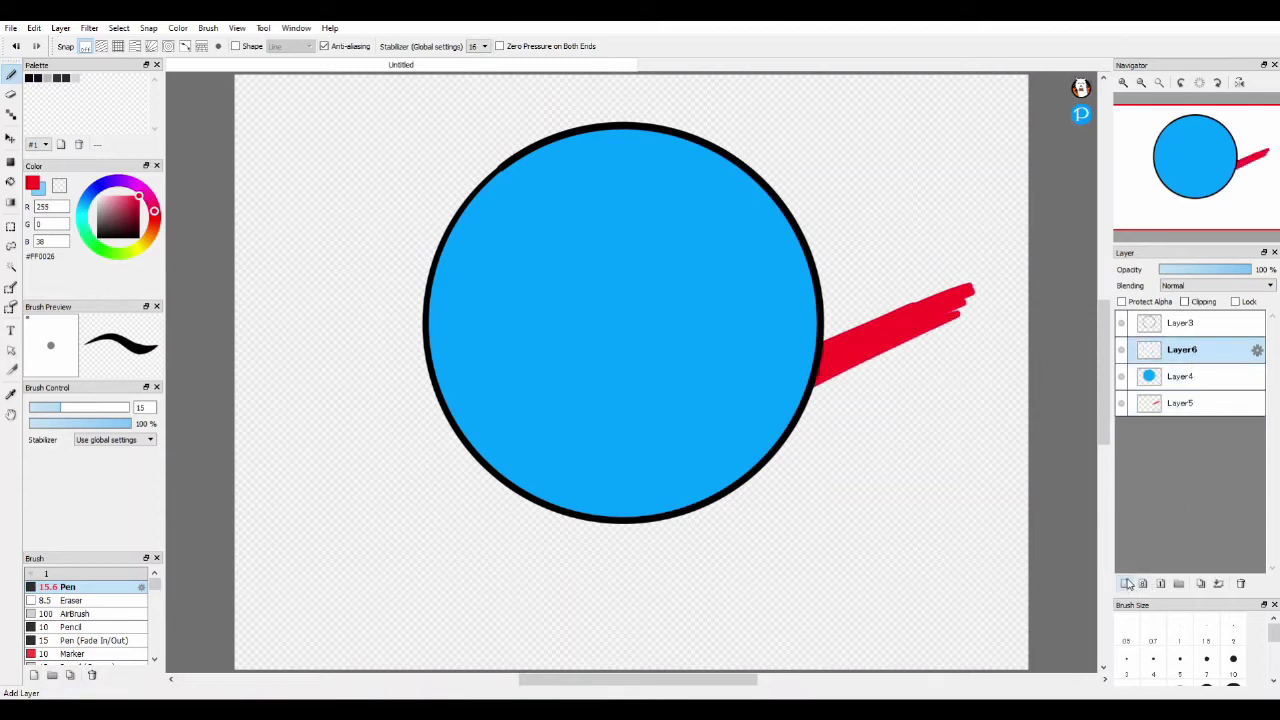
pyautogui.moveTo(845, 220)
pyautogui.mouseDown()
pyautogui.moveTo(824, 243)
pyautogui.moveTo(908, 209)
pyautogui.moveTo(760, 305)
pyautogui.mouseUp()
pyautogui.moveTo(1190, 352)
pyautogui.mouseDown()
pyautogui.moveTo(1200, 322)
pyautogui.moveTo(1195, 354)
pyautogui.mouseUp()
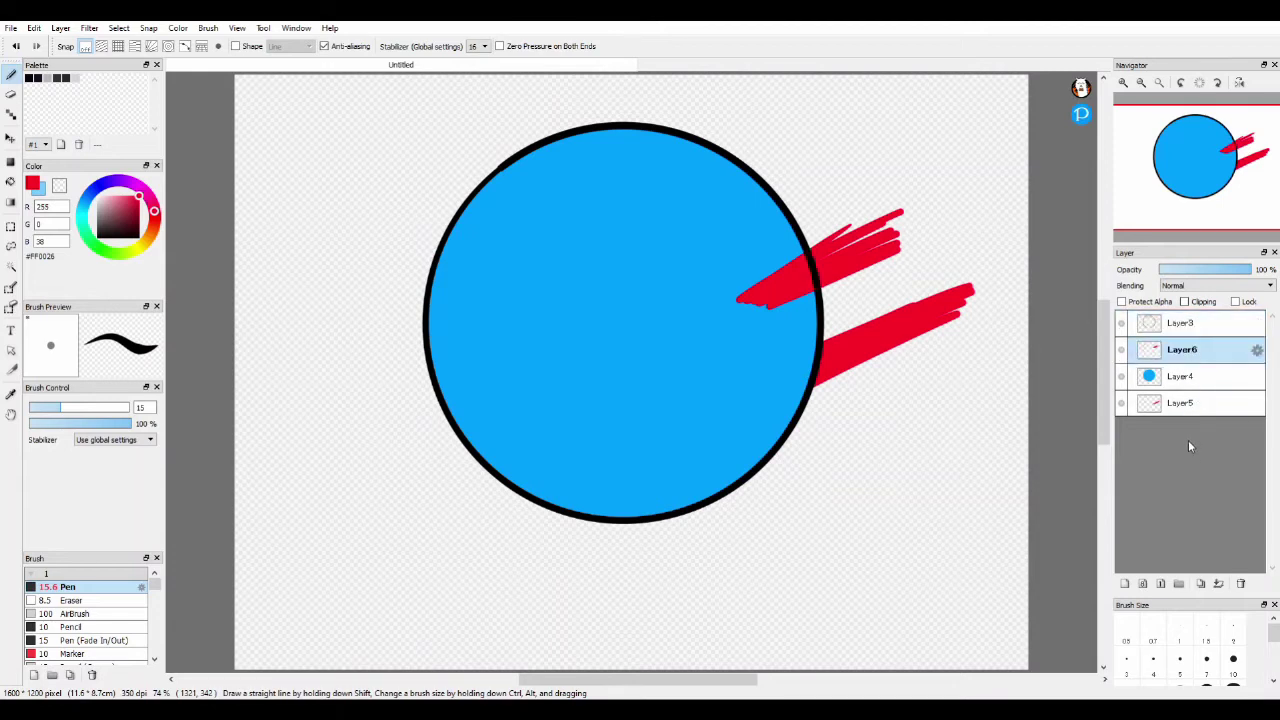
# Move Layer5 above the blue fill layer and delete Layer6 with the other red scribble
pyautogui.click(1194, 404)
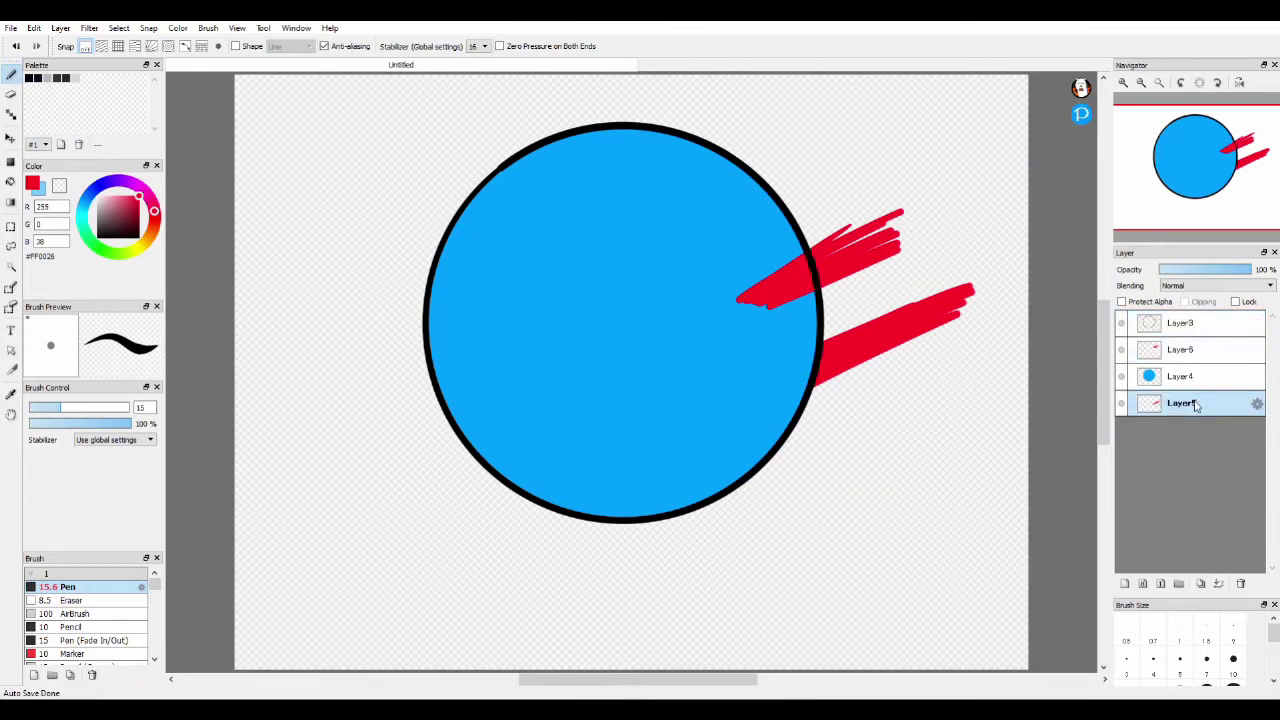
pyautogui.moveTo(1198, 376); pyautogui.dragTo(1200, 377)
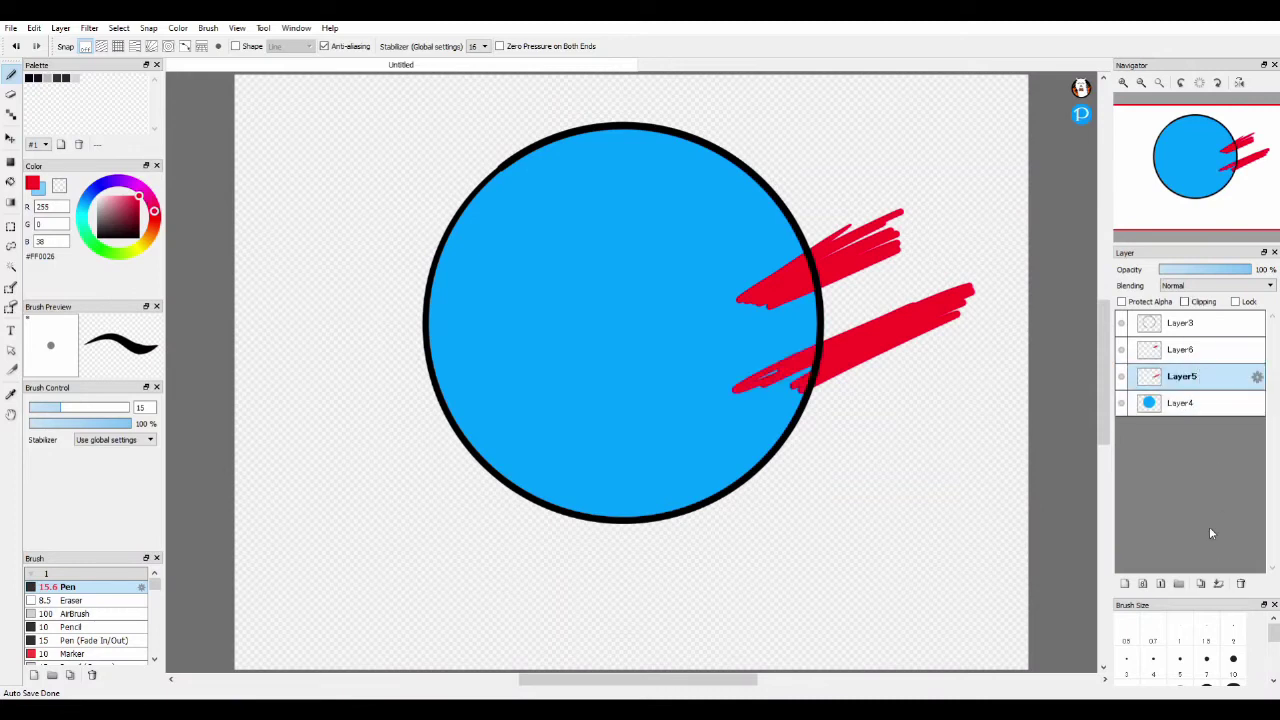
pyautogui.click(1198, 355)
pyautogui.click(1240, 583)
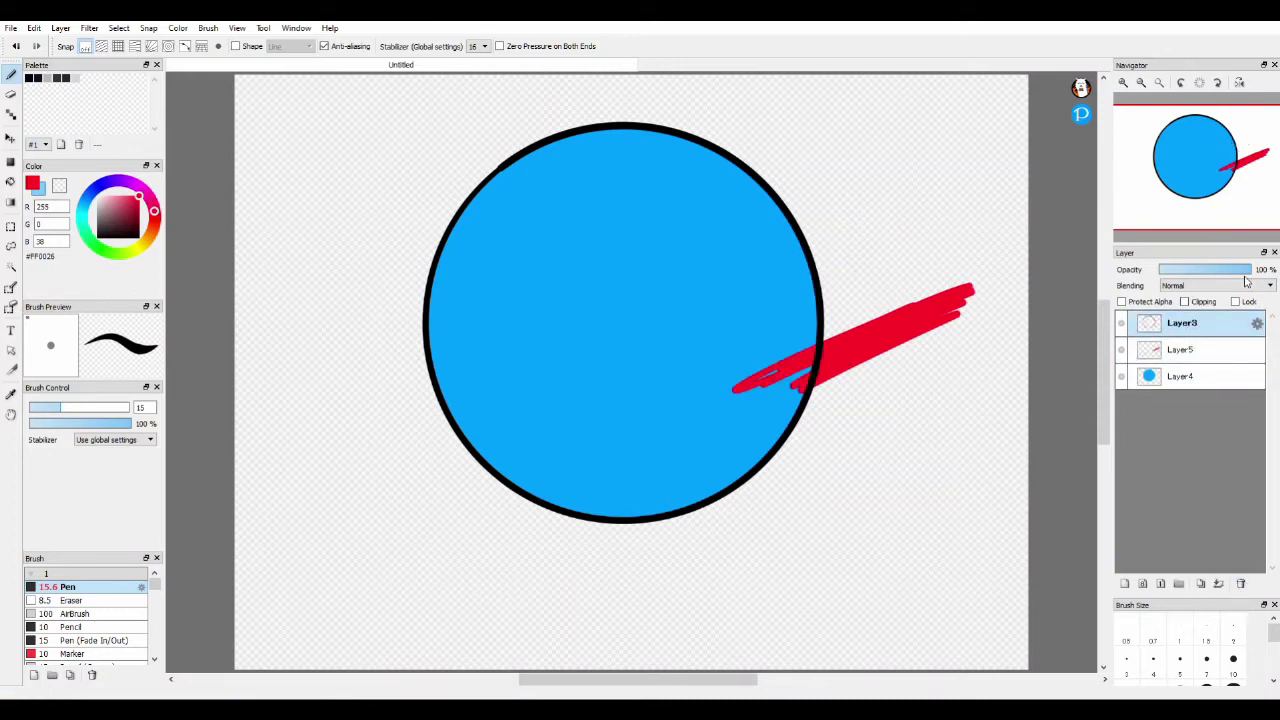
# Lower the opacity of Layer5 to 61% and hide the layer
pyautogui.click(1201, 350)
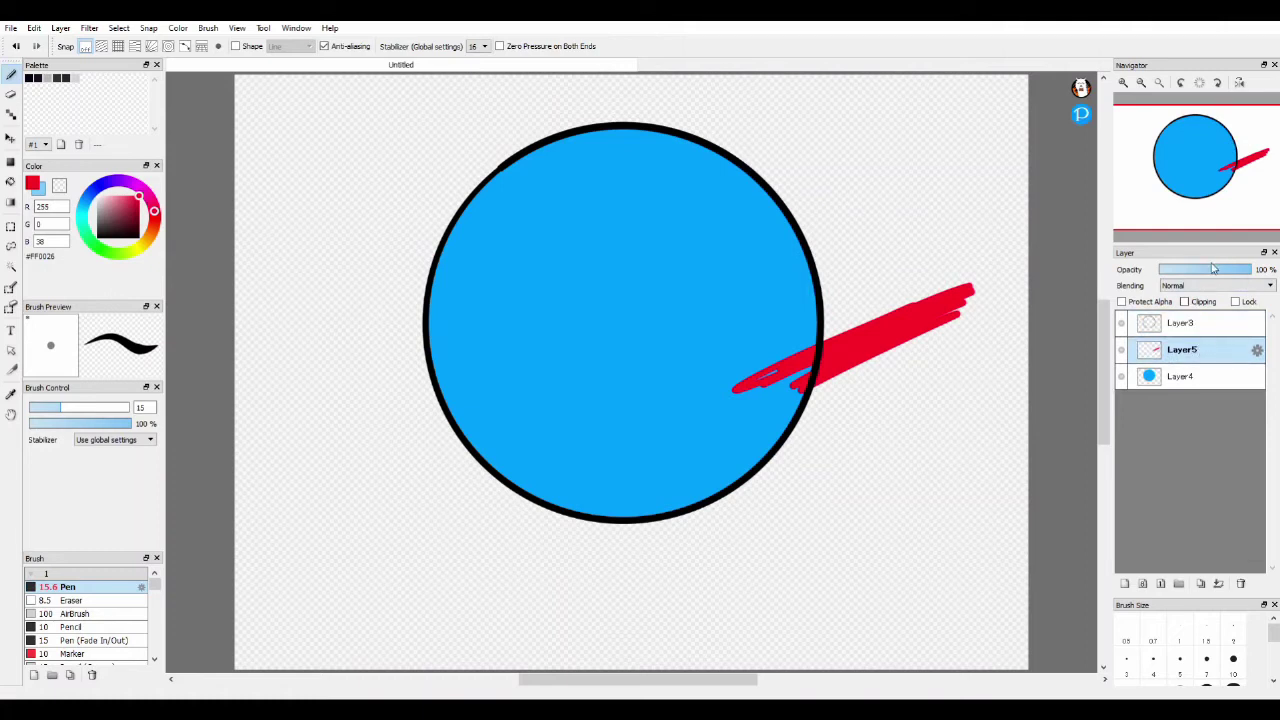
pyautogui.moveTo(1202, 272); pyautogui.dragTo(1276, 275)
pyautogui.click(1210, 383)
pyautogui.click(1121, 351)
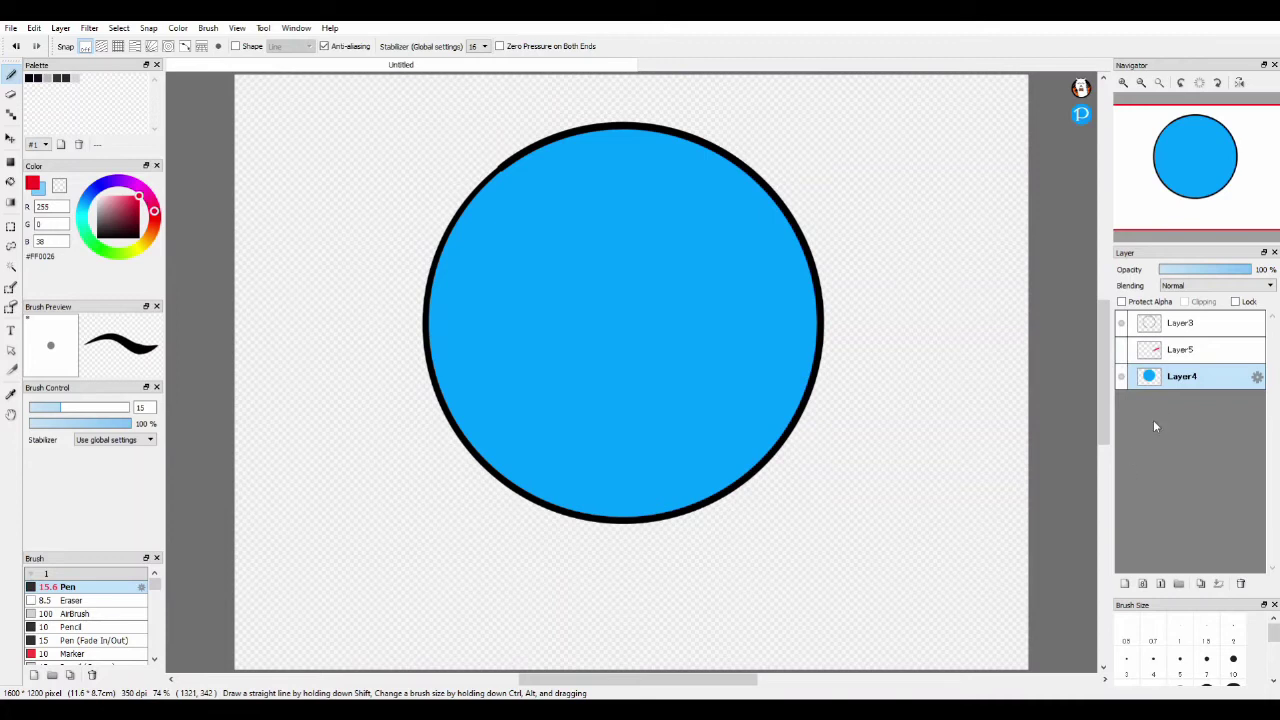
# Create a layer folder above Layer3 and delete the hidden red-stroke layer, Layer5
pyautogui.click(1205, 330)
pyautogui.click(1186, 587)
pyautogui.click(1230, 380)
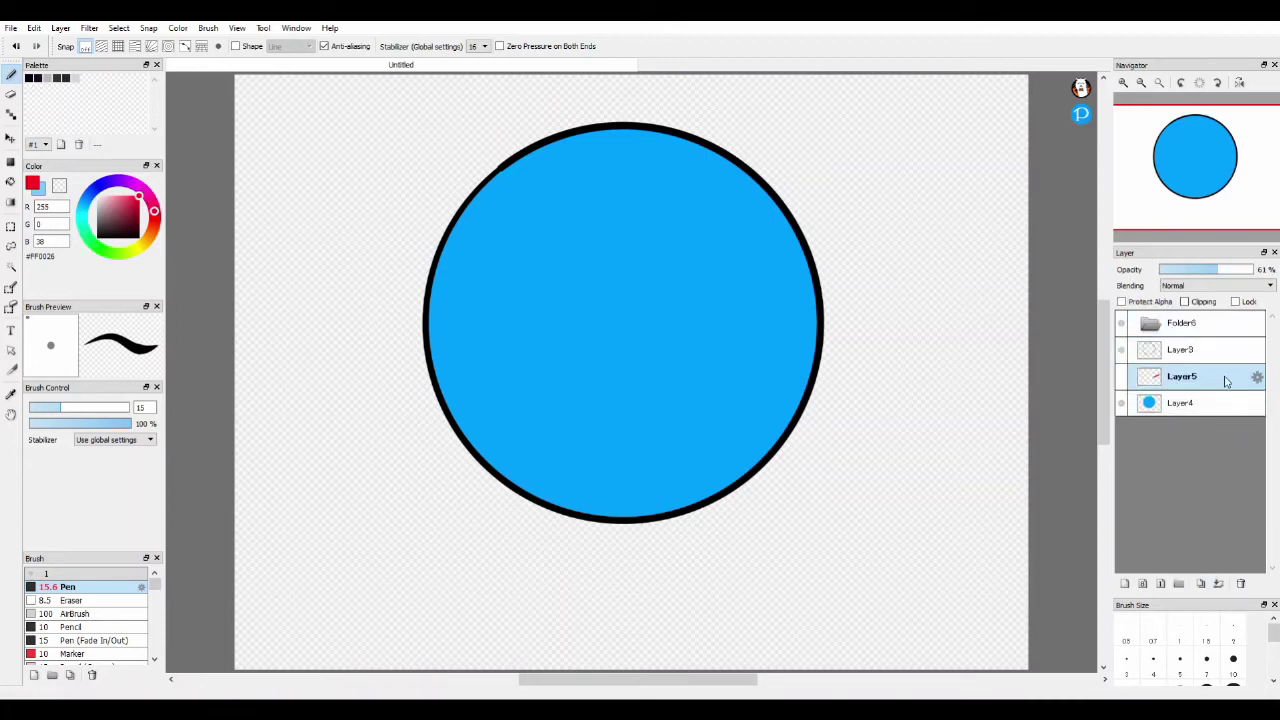
pyautogui.click(1241, 583)
# Move the outline layer, Layer3, and the blue fill layer, Layer4, into the folder
pyautogui.moveTo(1188, 348); pyautogui.dragTo(1204, 321)
pyautogui.moveTo(1199, 374); pyautogui.dragTo(1202, 354)
pyautogui.click(1200, 325)
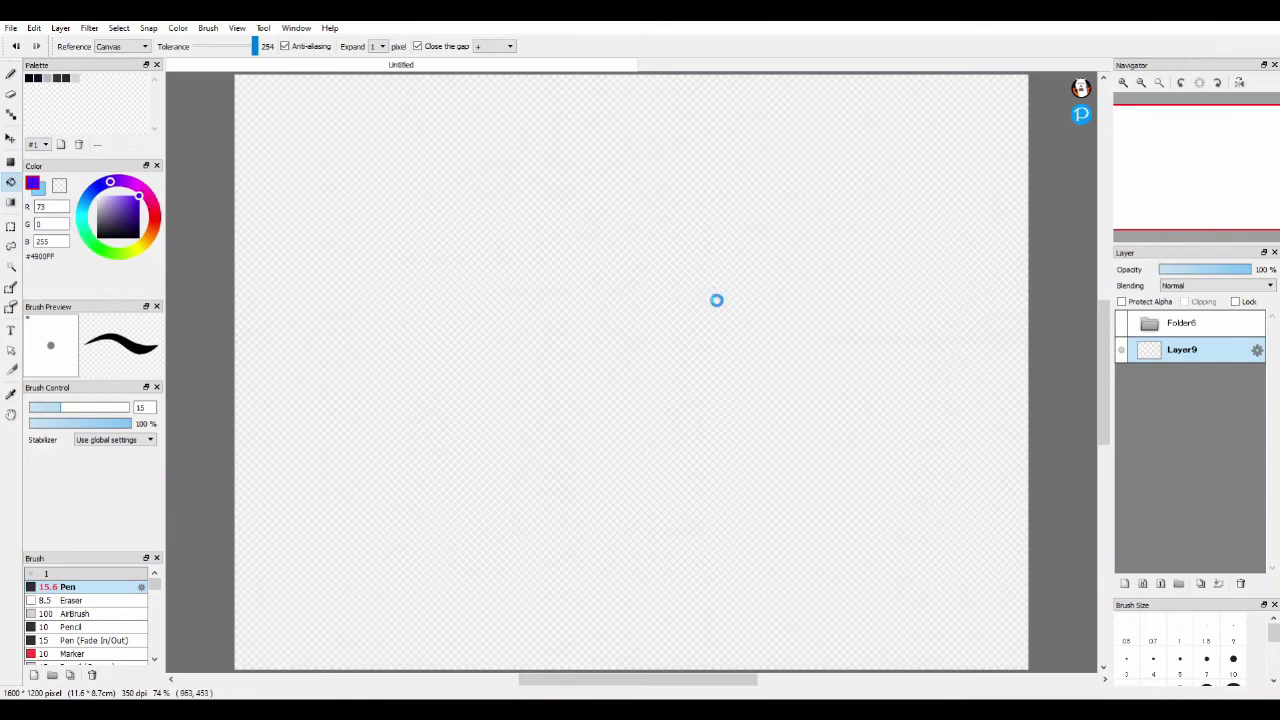
# Fill the background layer, Layer9, with violet-blue #4900FF and toggle Folder6's visibility, leaving it shown
pyautogui.click(717, 299)
pyautogui.click(1131, 327)
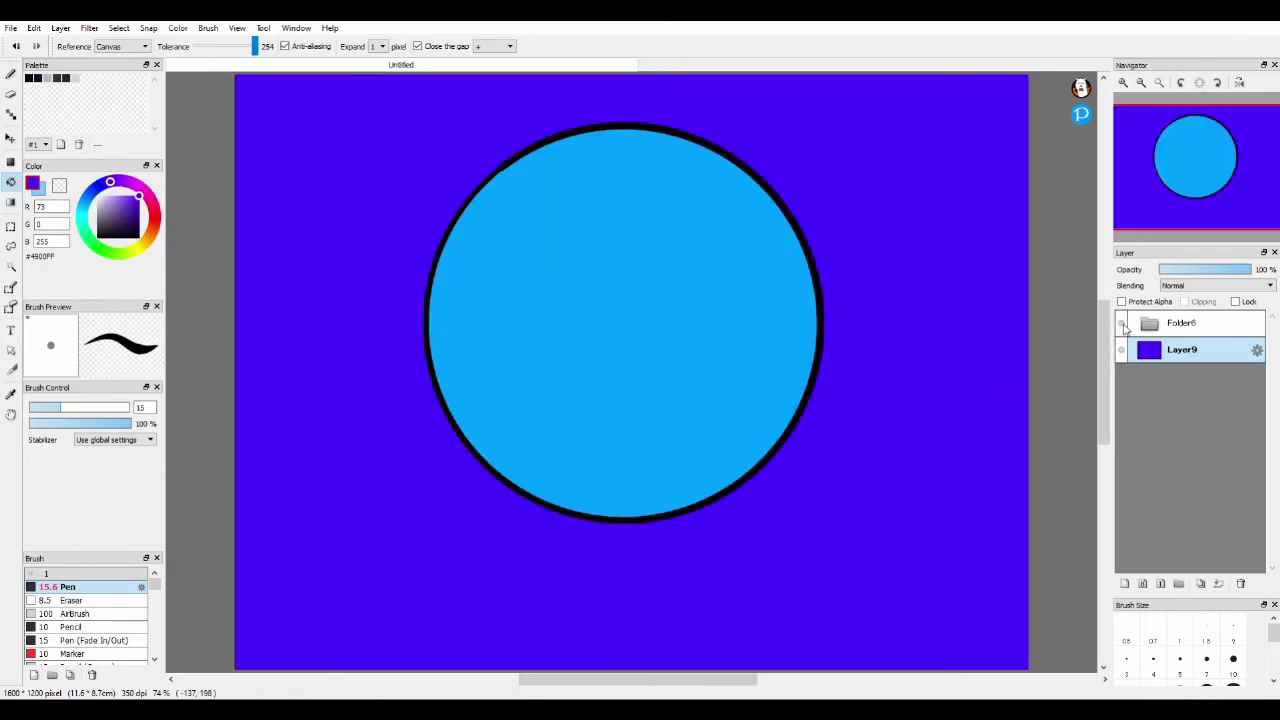
pyautogui.click(1124, 327)
pyautogui.click(1125, 328)
# Transform the contents of Folder6, scaling the circle down and moving it near the canvas centre, and deselect
pyautogui.click(1205, 323)
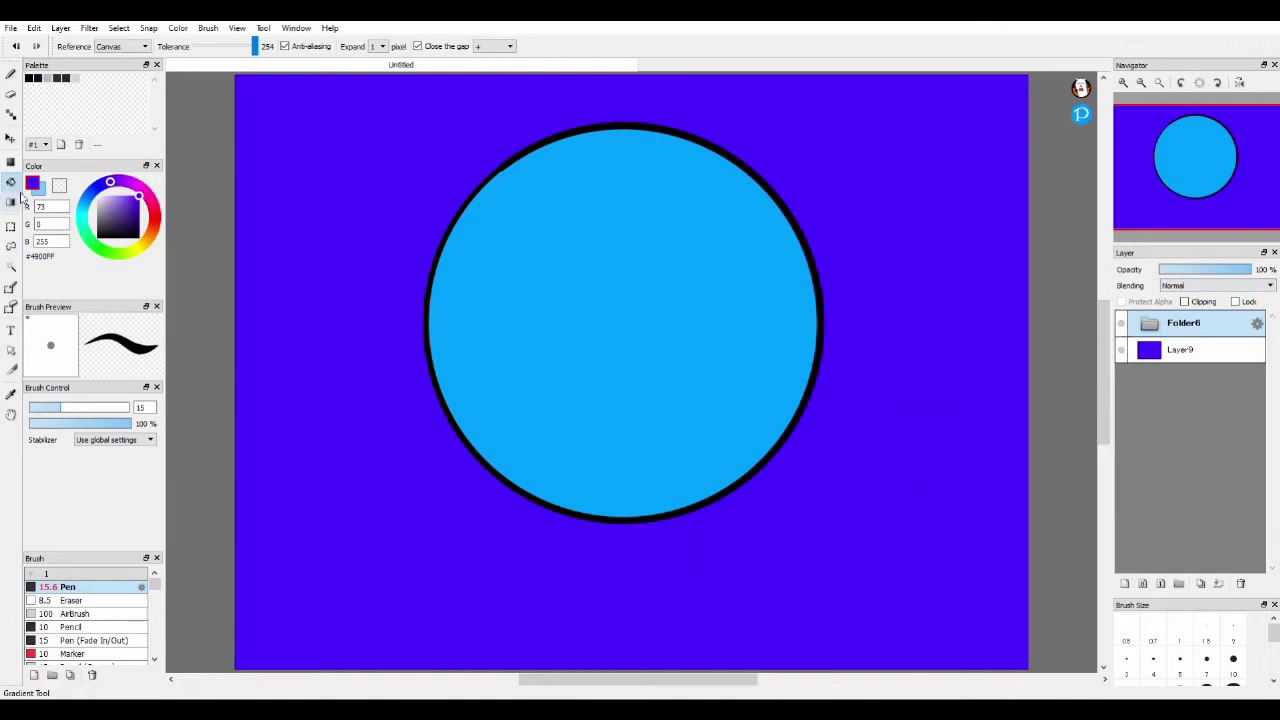
pyautogui.click(11, 246)
pyautogui.moveTo(445, 98); pyautogui.dragTo(429, 107)
pyautogui.hotkey('ctrl', 't')
pyautogui.scroll(-2, 1050, 153)
pyautogui.moveTo(829, 142); pyautogui.dragTo(711, 249)
pyautogui.moveTo(563, 371); pyautogui.dragTo(637, 328)
pyautogui.press('Return')
pyautogui.hotkey('ctrl', 'd')
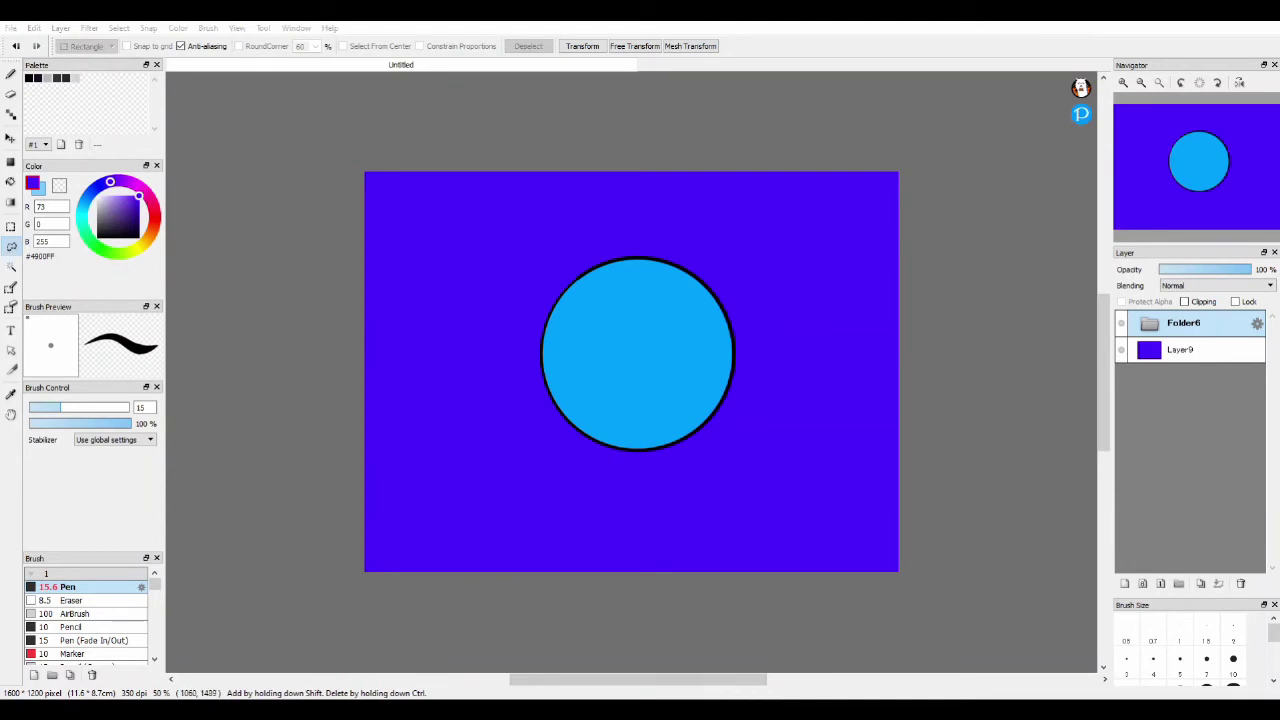
# Try a lower opacity on Folder6, return it to 100%, and hide the violet-blue background layer
pyautogui.moveTo(1208, 274); pyautogui.dragTo(1250, 278)
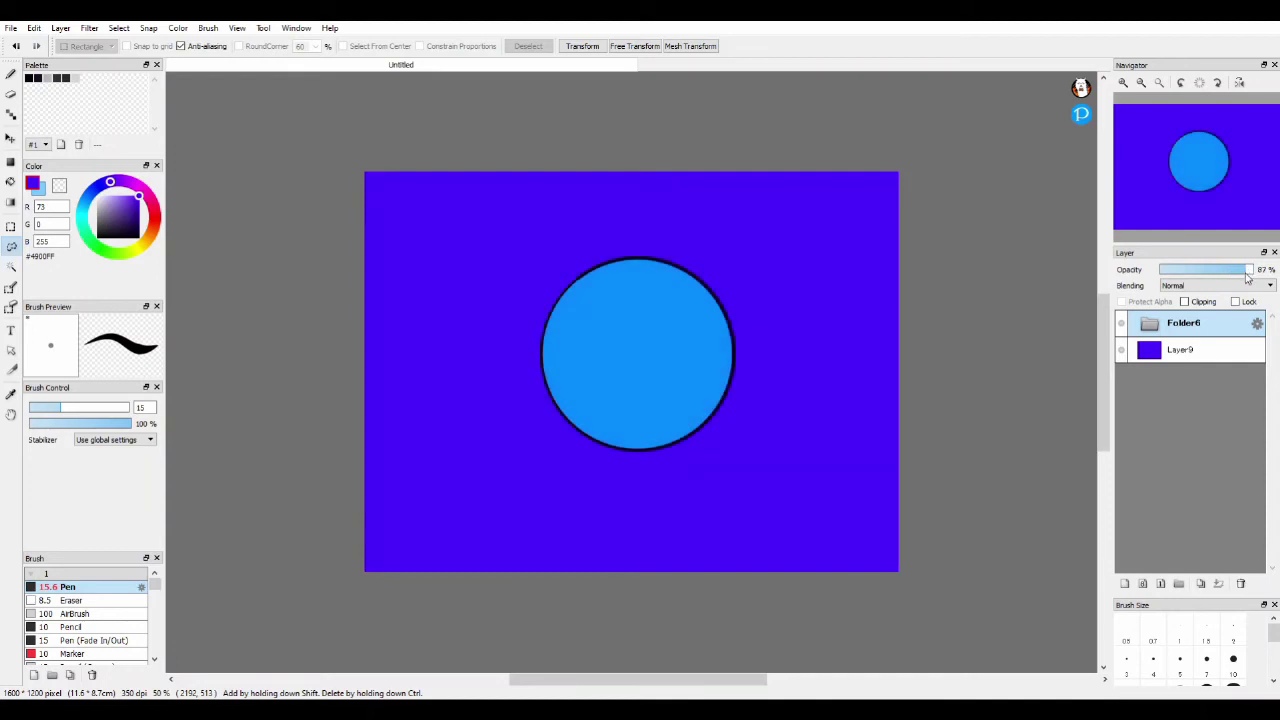
pyautogui.click(1121, 349)
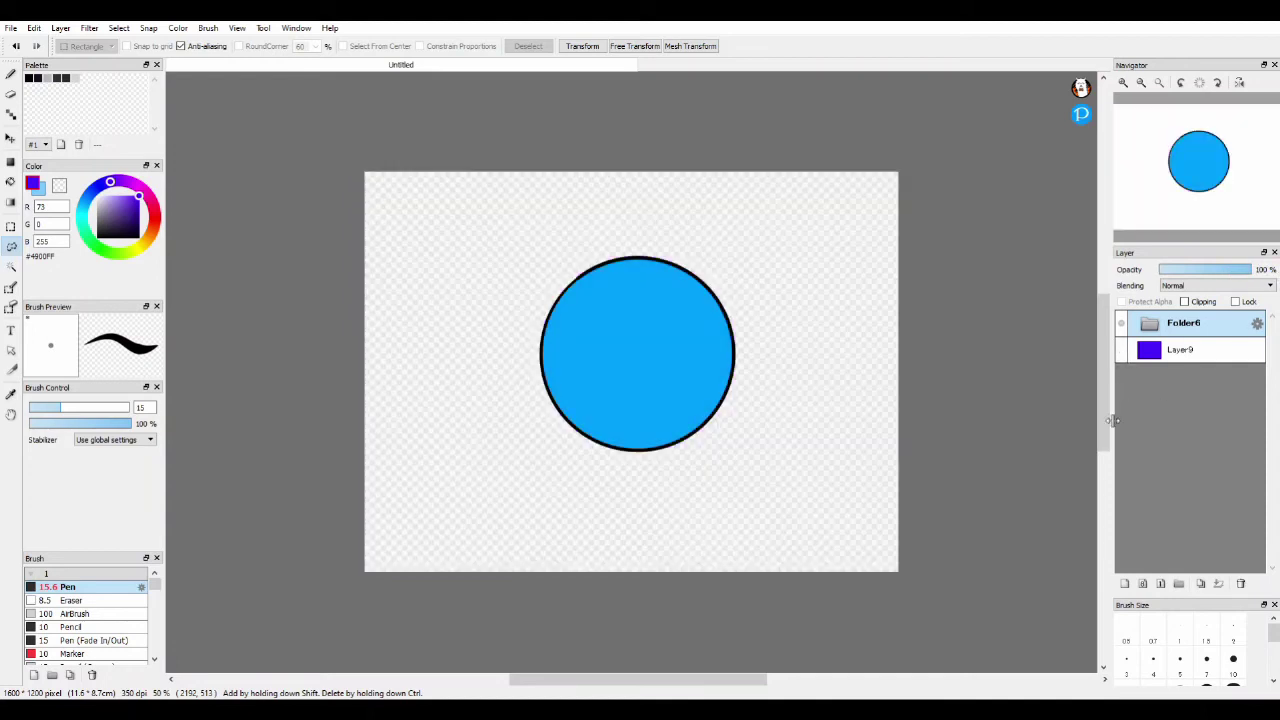
# Expand Folder6 and add a clipping layer directly above the blue fill layer, Layer4
pyautogui.click(1187, 328)
pyautogui.click(1202, 383)
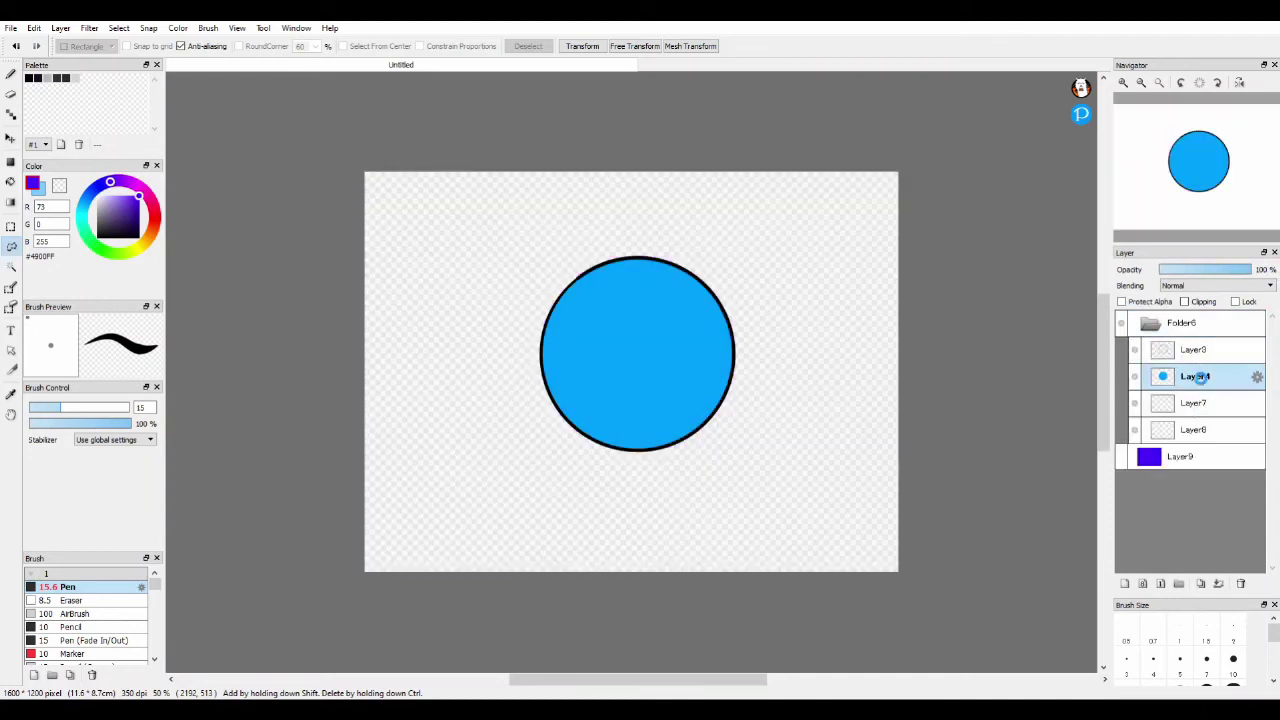
pyautogui.click(1124, 583)
pyautogui.click(1184, 301)
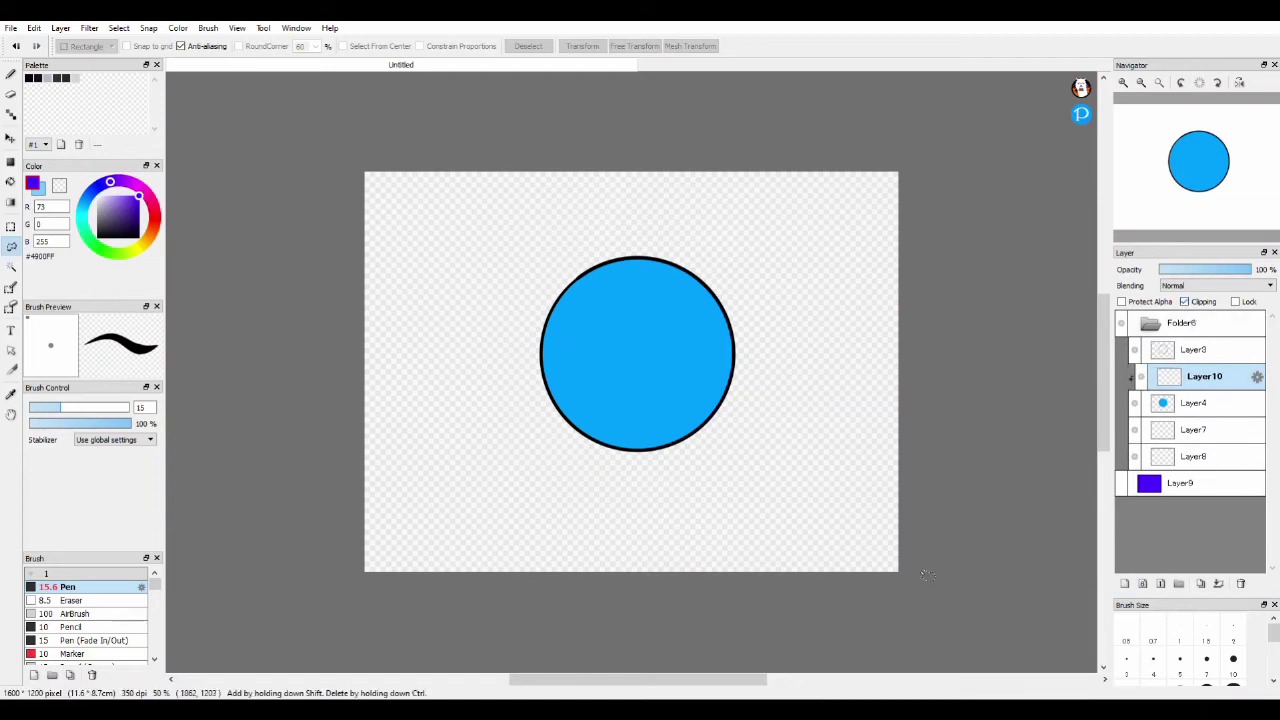
# Paint a dark purple #3A006E shadow along the circle's lower-right side with the Pen at size 48
pyautogui.click(119, 186)
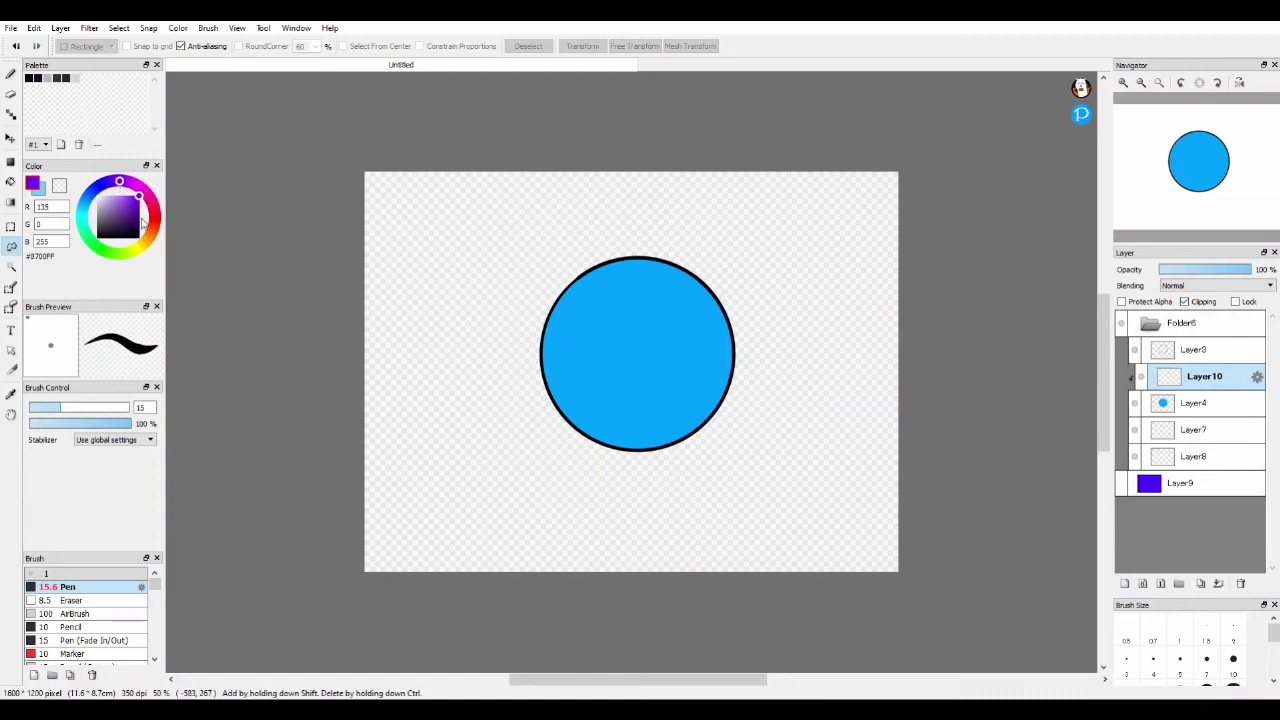
pyautogui.moveTo(137, 214); pyautogui.dragTo(141, 220)
pyautogui.click(11, 76)
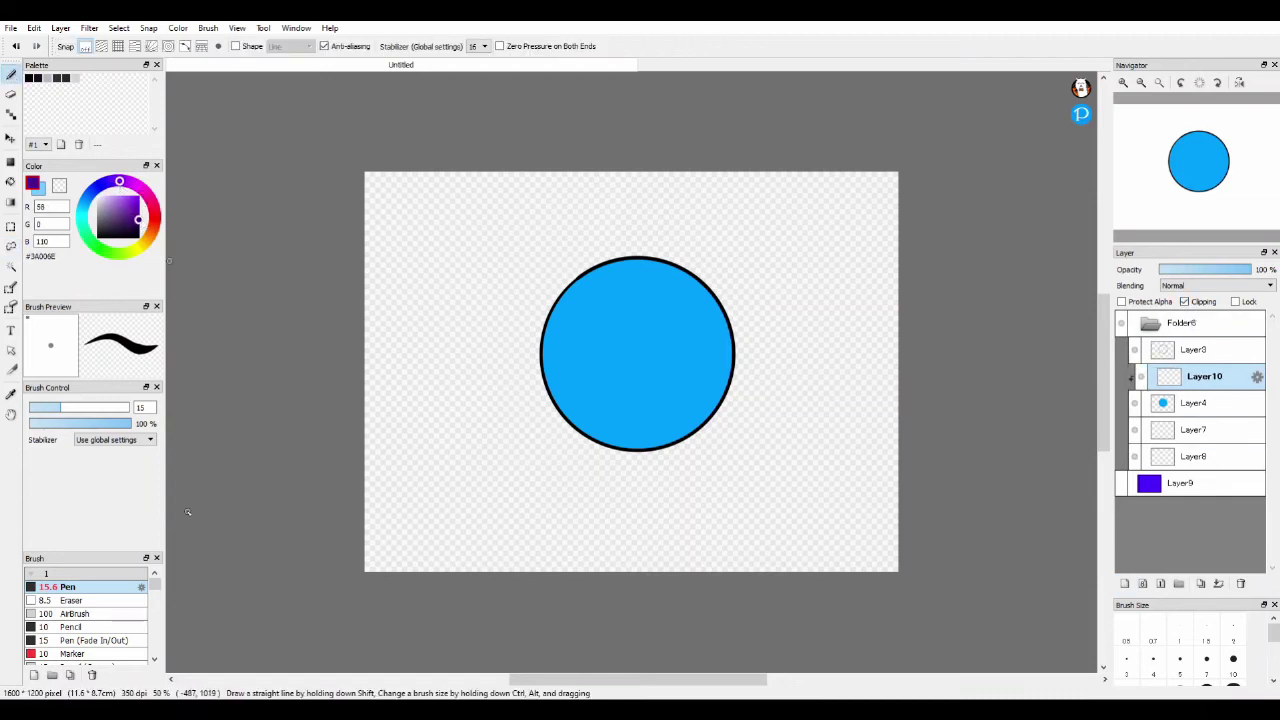
pyautogui.click(103, 408)
pyautogui.moveTo(594, 454)
pyautogui.mouseDown()
pyautogui.moveTo(678, 397)
pyautogui.moveTo(757, 275)
pyautogui.moveTo(697, 415)
pyautogui.moveTo(633, 438)
pyautogui.moveTo(743, 335)
pyautogui.moveTo(549, 442)
pyautogui.moveTo(658, 413)
pyautogui.moveTo(637, 423)
pyautogui.moveTo(725, 371)
pyautogui.moveTo(641, 444)
pyautogui.moveTo(711, 333)
pyautogui.moveTo(699, 266)
pyautogui.moveTo(694, 382)
pyautogui.moveTo(677, 398)
pyautogui.moveTo(708, 281)
pyautogui.mouseUp()
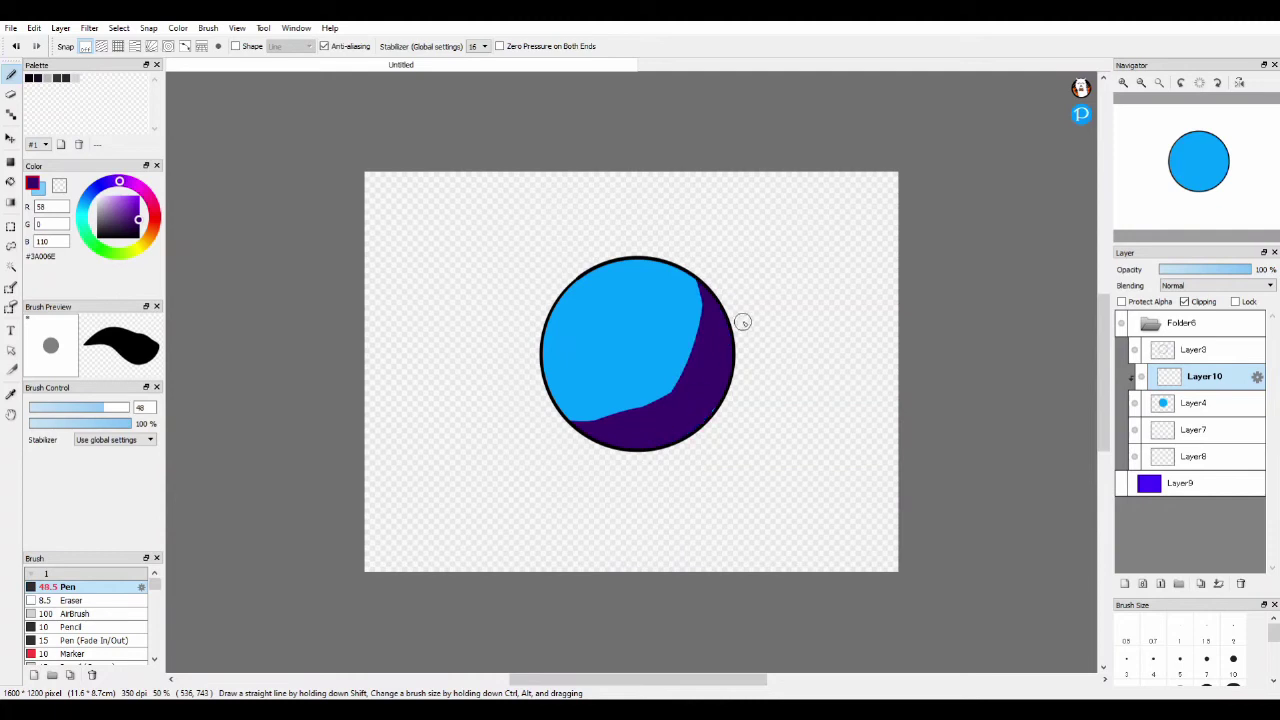
pyautogui.moveTo(603, 431); pyautogui.dragTo(681, 378)
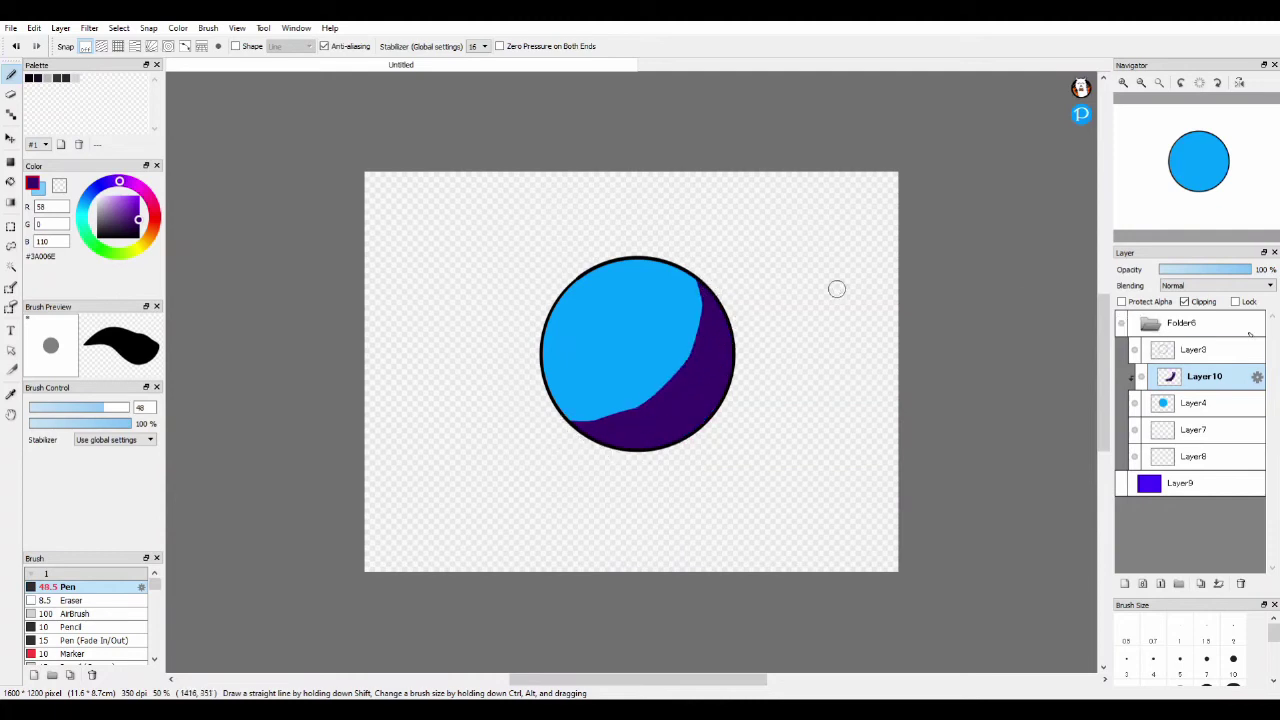
# Toggle clipping off and on for the shadow layer to compare the shadow with and without it
pyautogui.click(1185, 302)
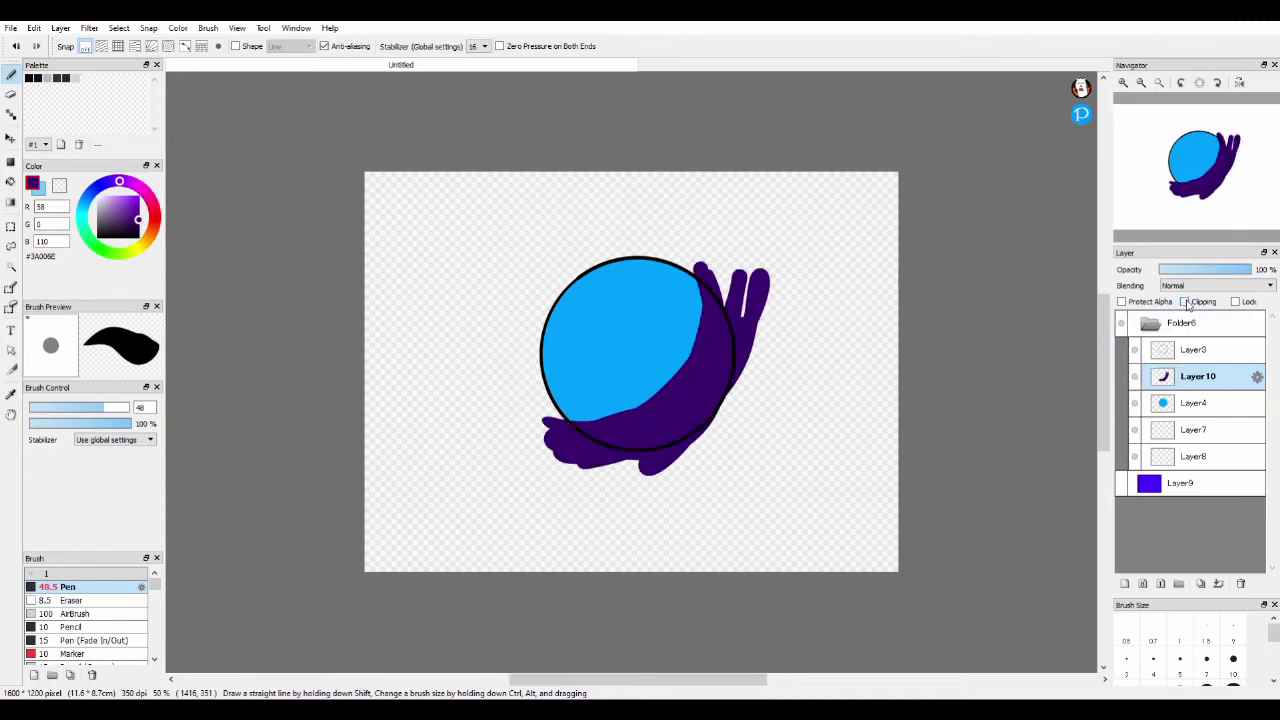
pyautogui.click(1185, 302)
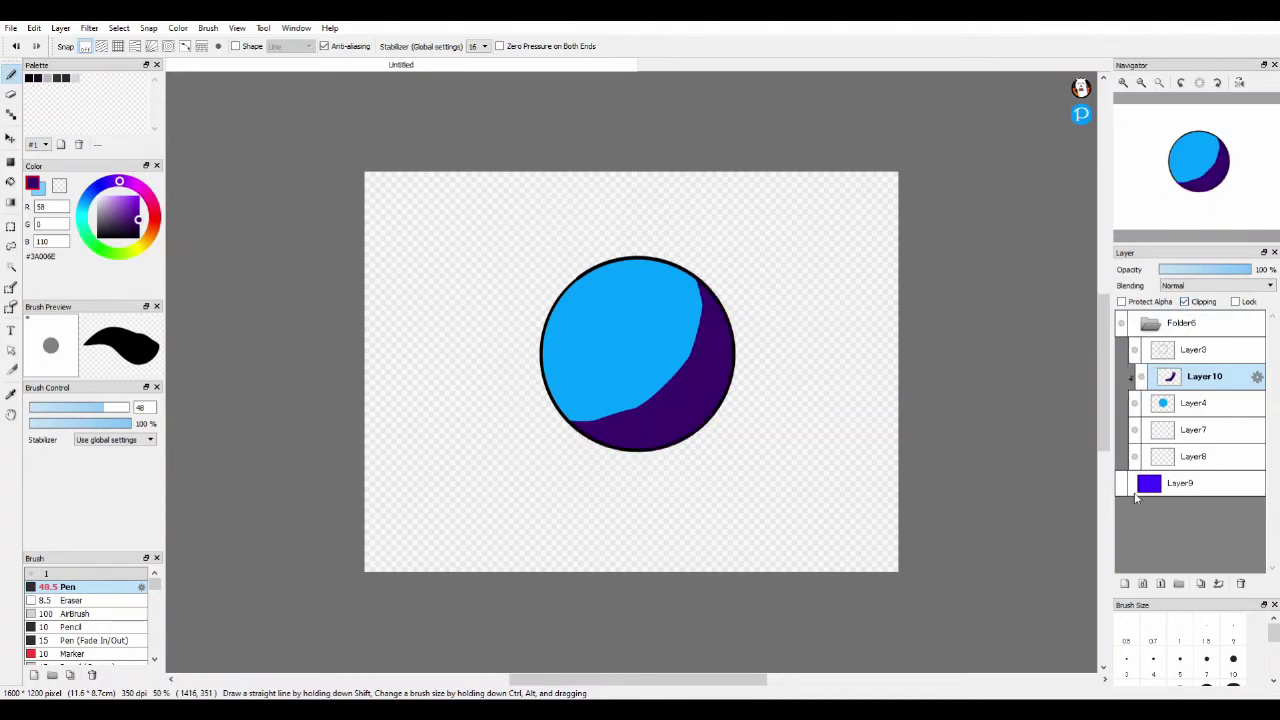
pyautogui.click(1185, 302)
pyautogui.click(1186, 302)
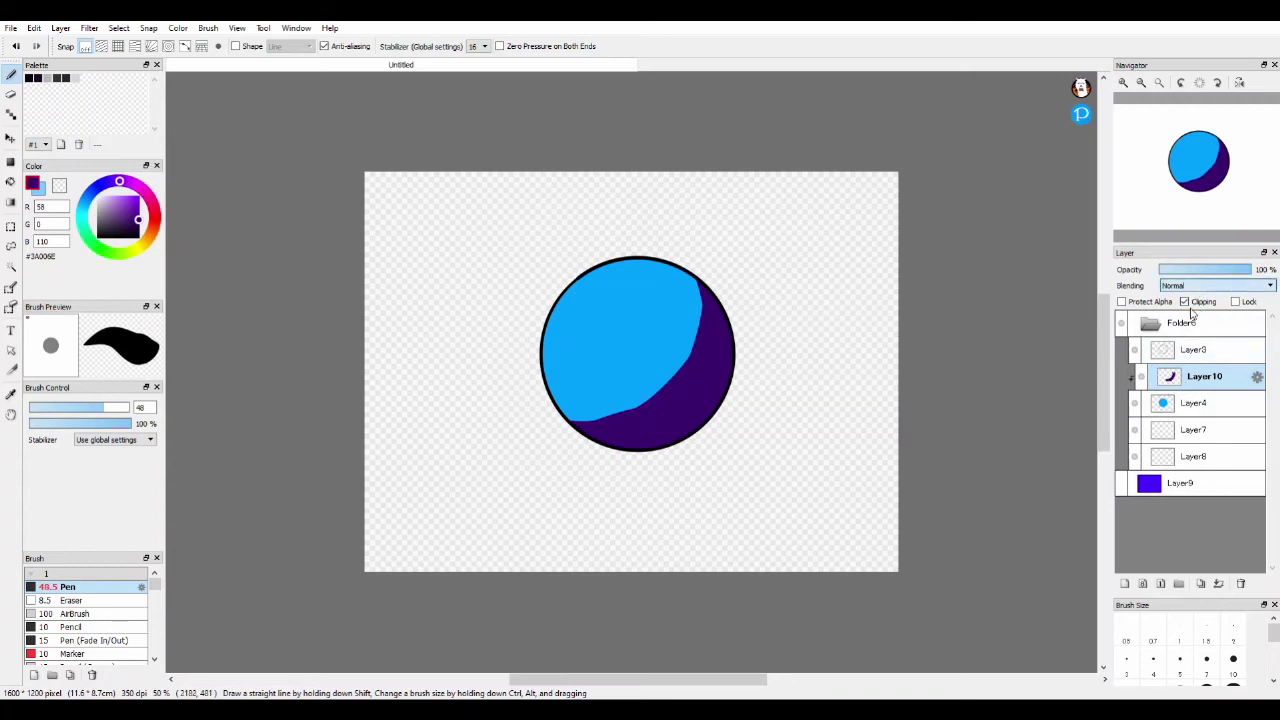
# Set the shadow layer's blending mode to Multiply and its opacity to 43%
pyautogui.press('Down')
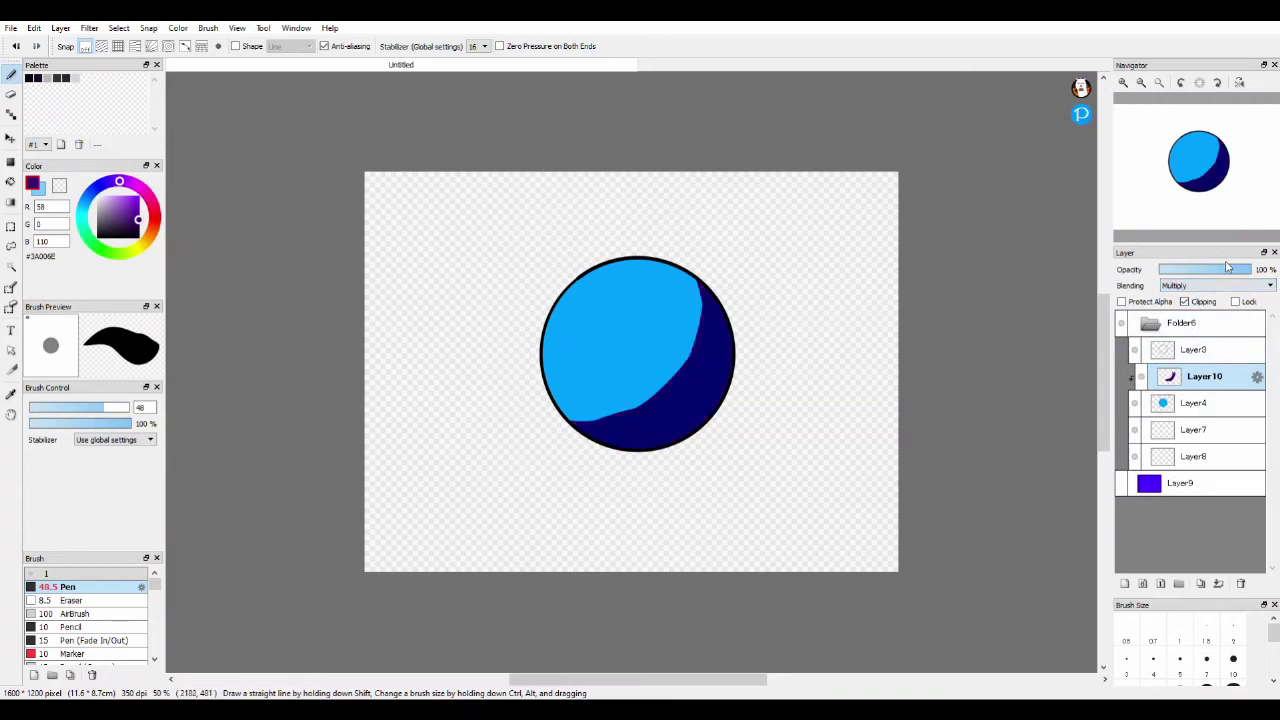
pyautogui.moveTo(1235, 273); pyautogui.dragTo(1207, 277)
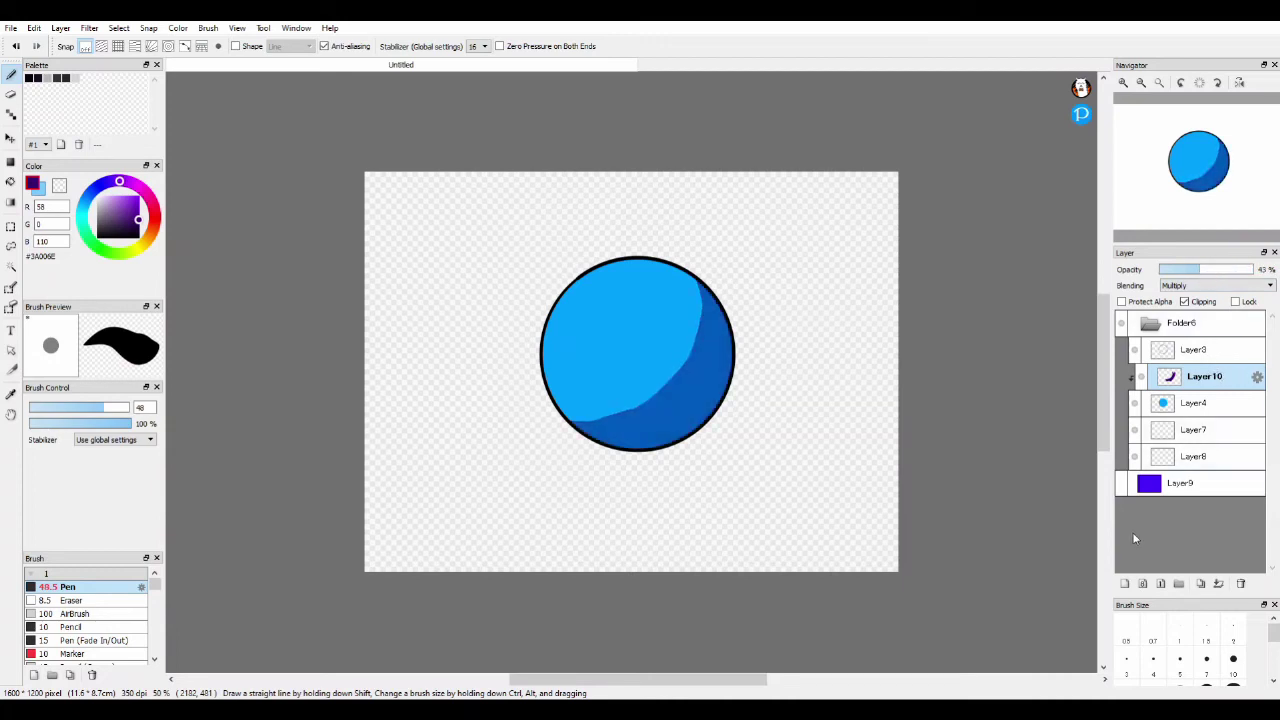
# Add a clipping layer above the shadow and paint a pale lilac #F2E4FF highlight along the circle's upper-left edge
pyautogui.click(1124, 583)
pyautogui.click(1185, 302)
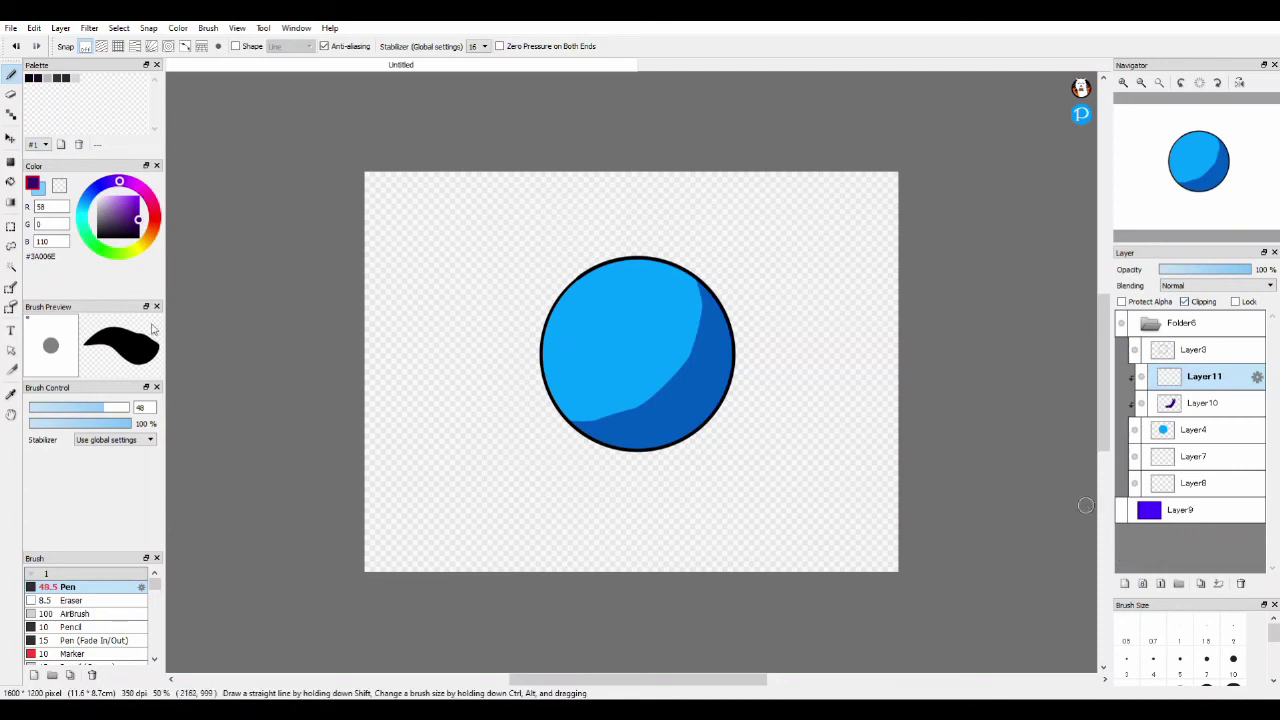
pyautogui.click(101, 196)
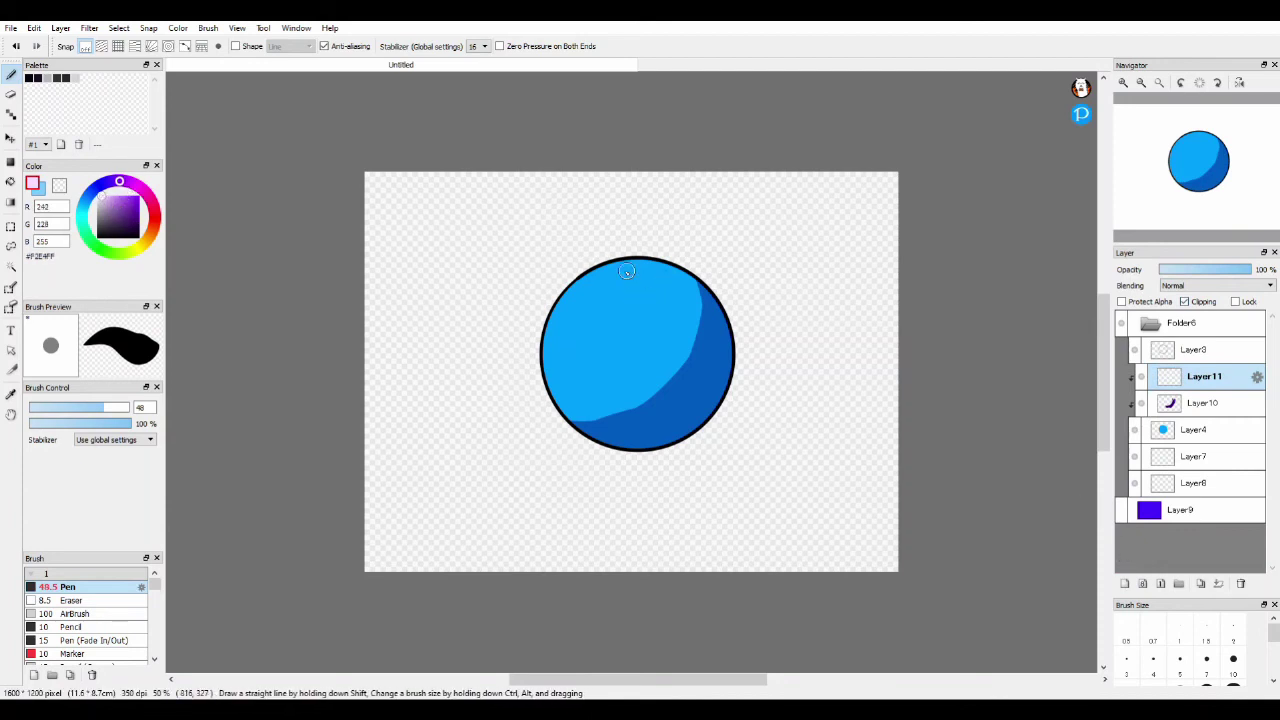
pyautogui.moveTo(620, 276)
pyautogui.mouseDown()
pyautogui.moveTo(567, 336)
pyautogui.moveTo(635, 275)
pyautogui.moveTo(581, 297)
pyautogui.moveTo(569, 340)
pyautogui.moveTo(566, 307)
pyautogui.moveTo(634, 268)
pyautogui.moveTo(562, 340)
pyautogui.moveTo(636, 277)
pyautogui.mouseUp()
# Try Multiply blending on the highlight layer, return it to Normal, and lower its opacity to 47%
pyautogui.click(1215, 285)
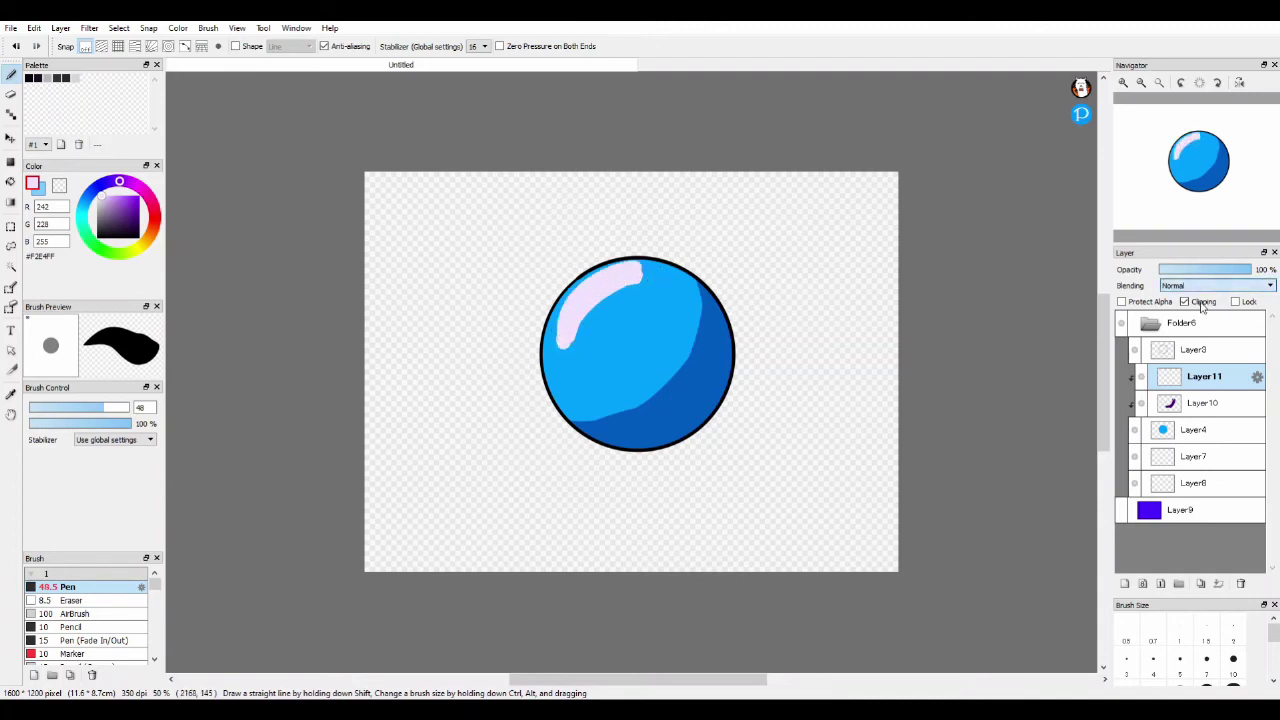
pyautogui.click(1198, 306)
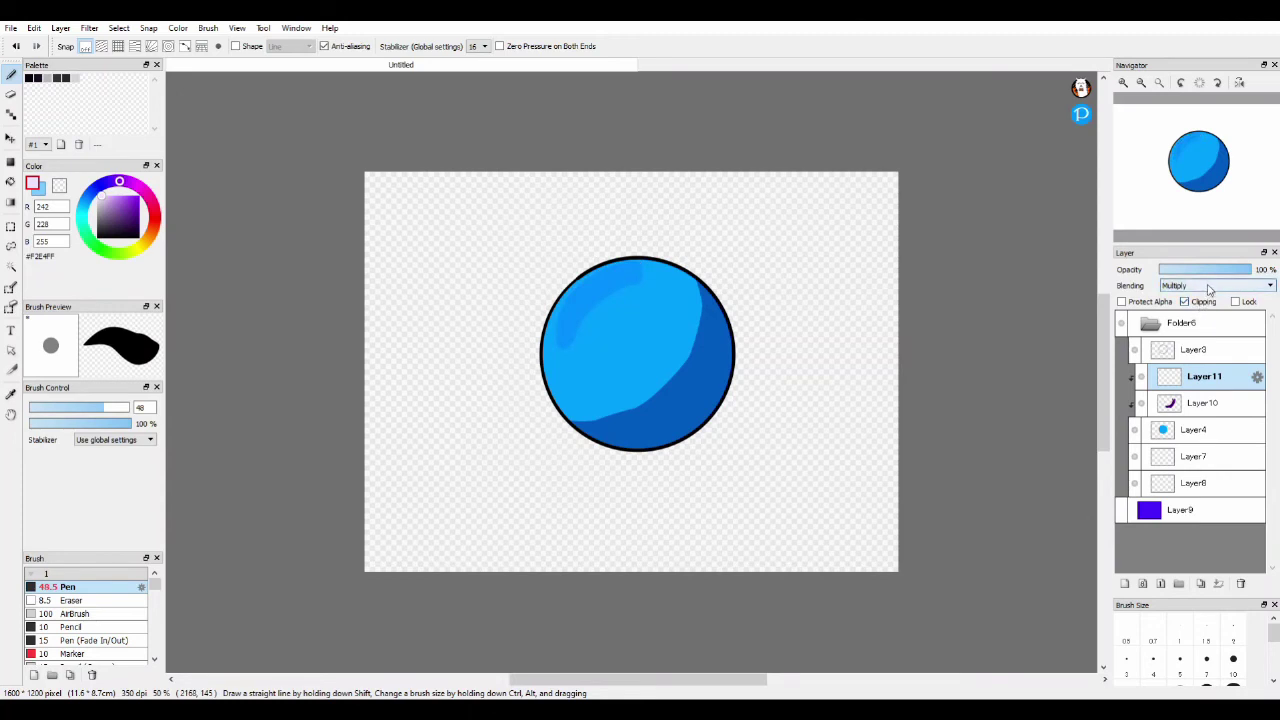
pyautogui.click(1208, 288)
pyautogui.click(1205, 298)
pyautogui.click(1198, 271)
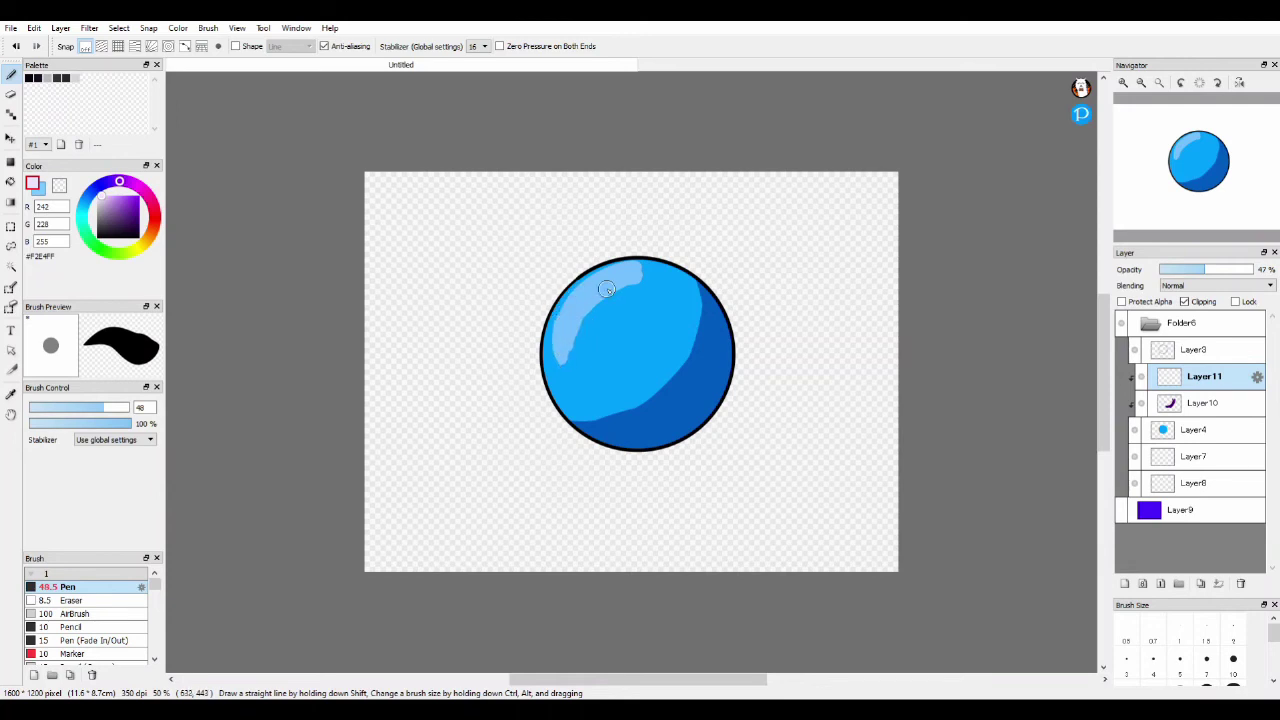
# Extend the pale lilac highlight along the circle's upper-left edge, and blur the highlight and shadow layers with a filter
pyautogui.moveTo(564, 351)
pyautogui.mouseDown()
pyautogui.moveTo(614, 281)
pyautogui.moveTo(646, 276)
pyautogui.mouseUp()
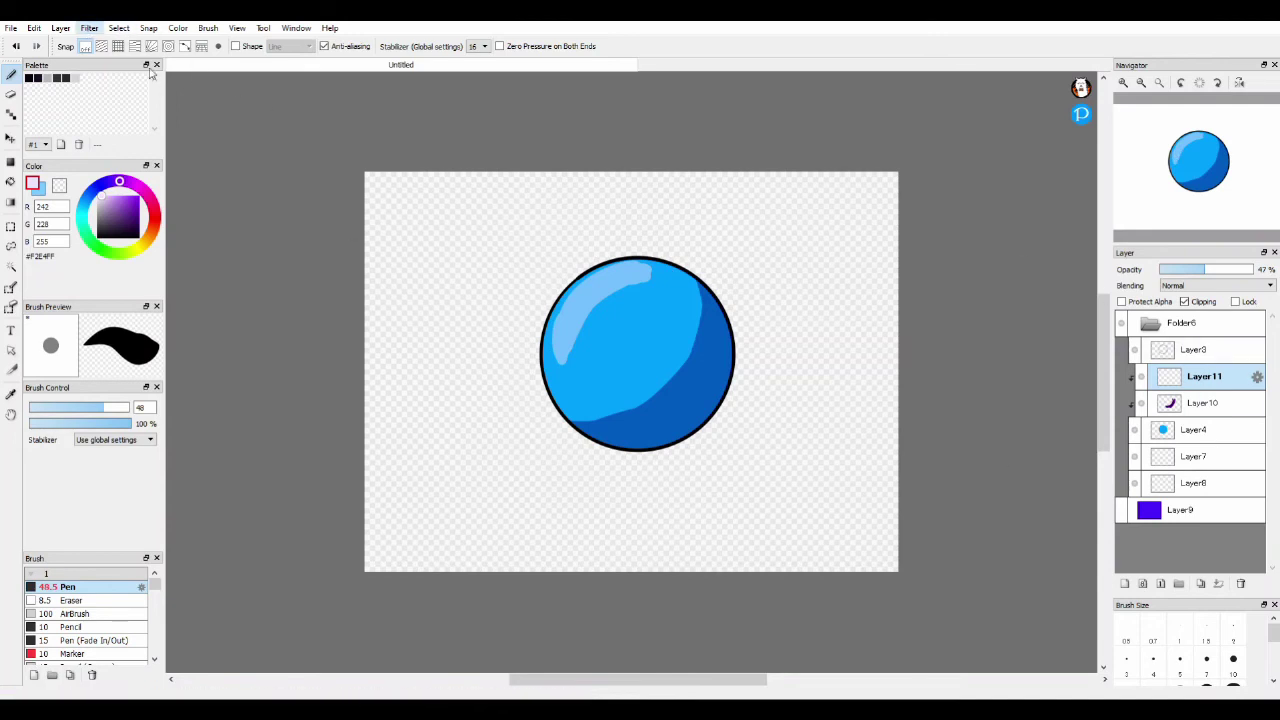
pyautogui.click(160, 143)
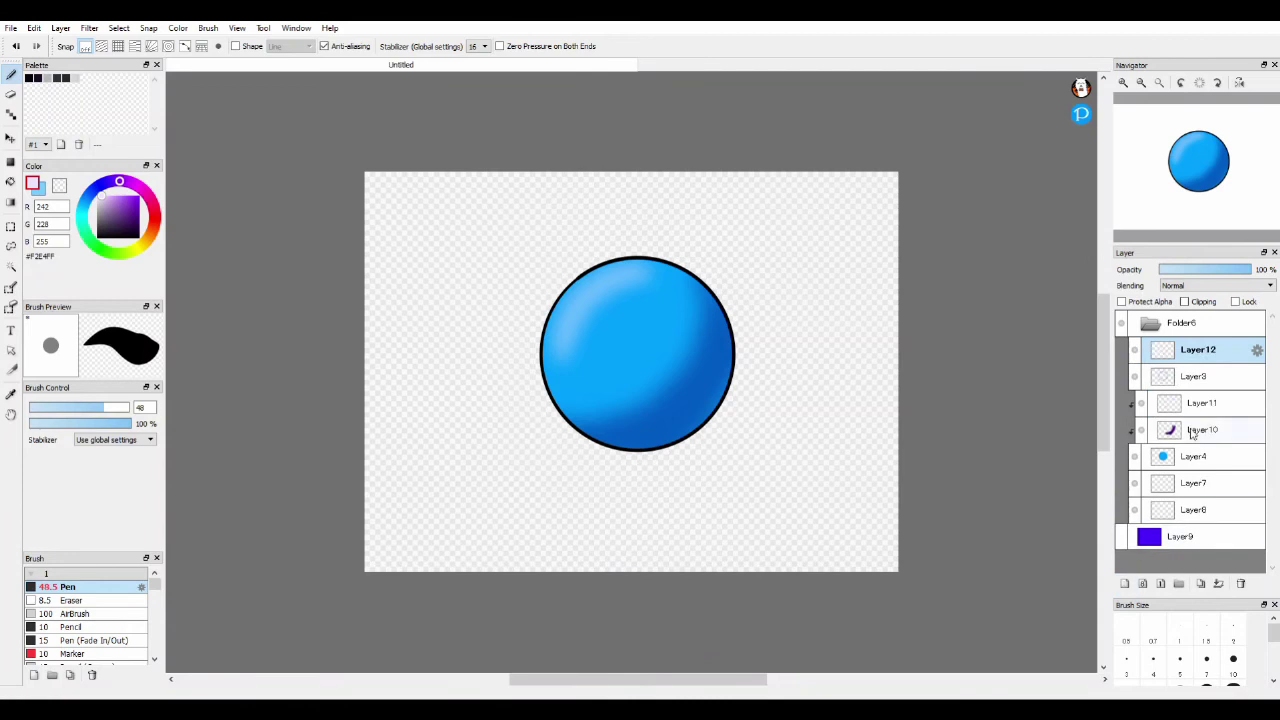
# Add a clipping layer above the outline layer and paint over the outline in dark blue #050076 with the Pen at size 126
pyautogui.click(1184, 301)
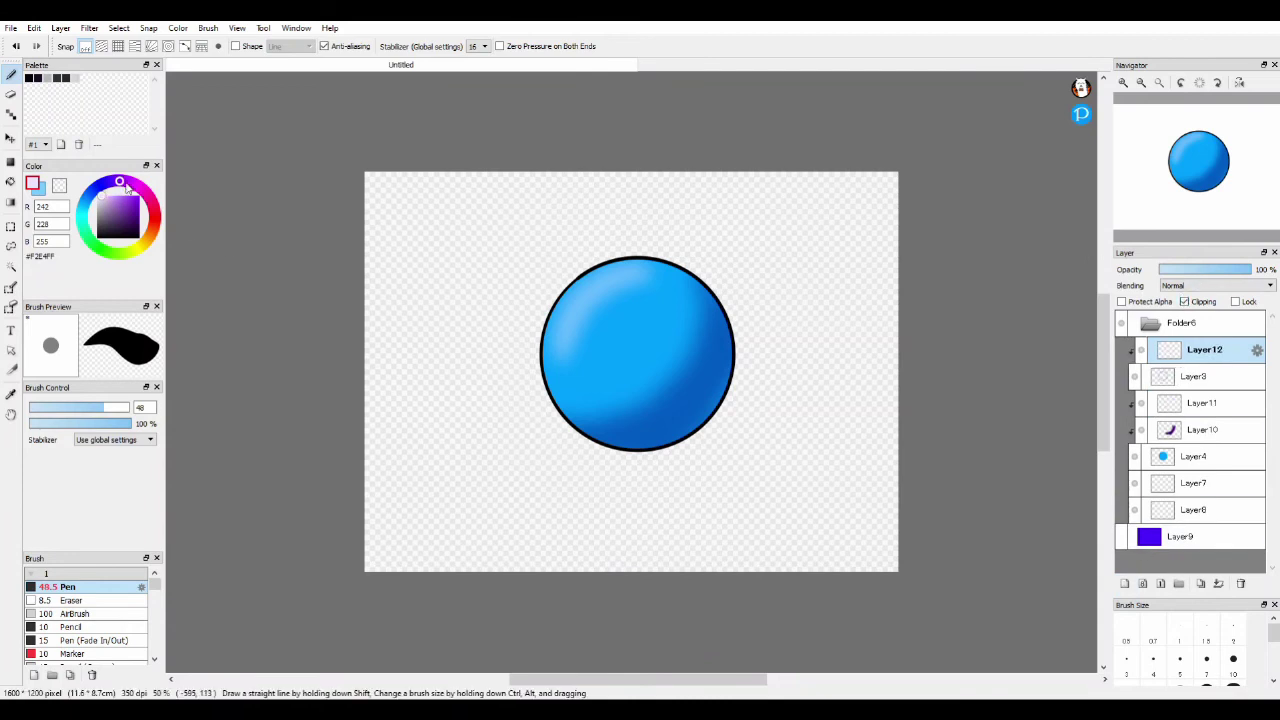
pyautogui.moveTo(115, 182); pyautogui.dragTo(102, 185)
pyautogui.click(139, 218)
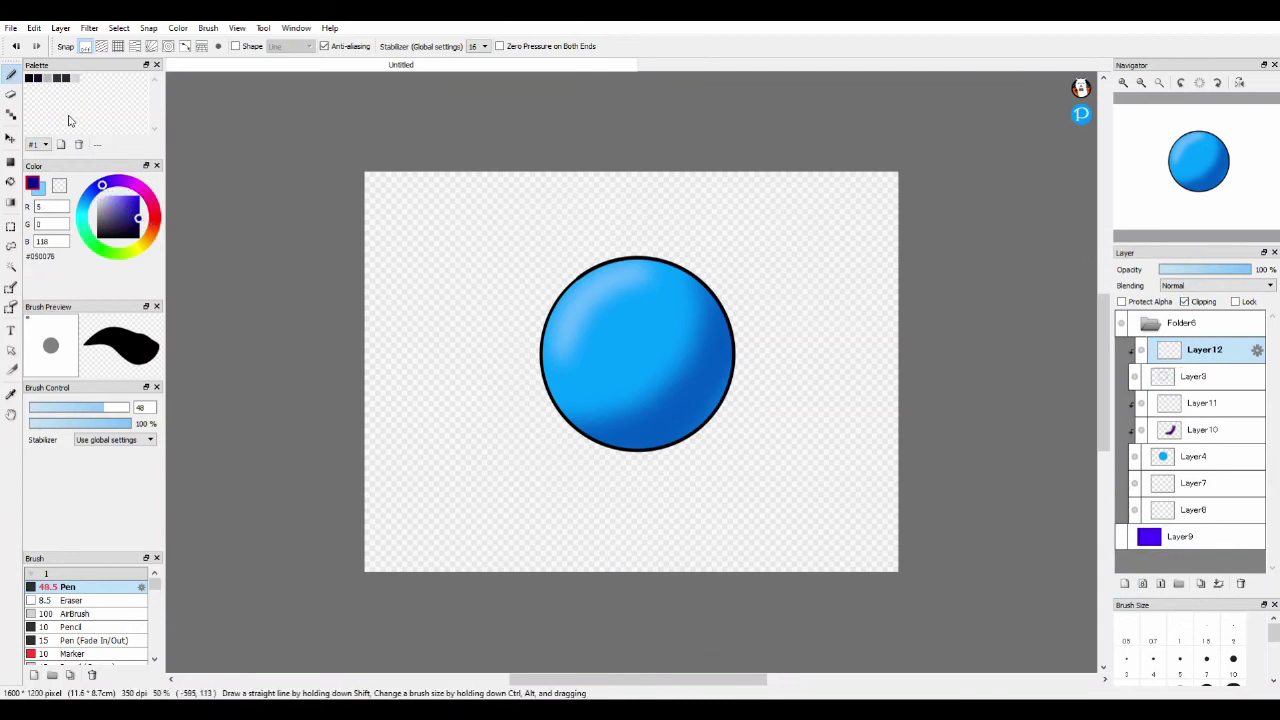
pyautogui.moveTo(104, 414); pyautogui.dragTo(124, 410)
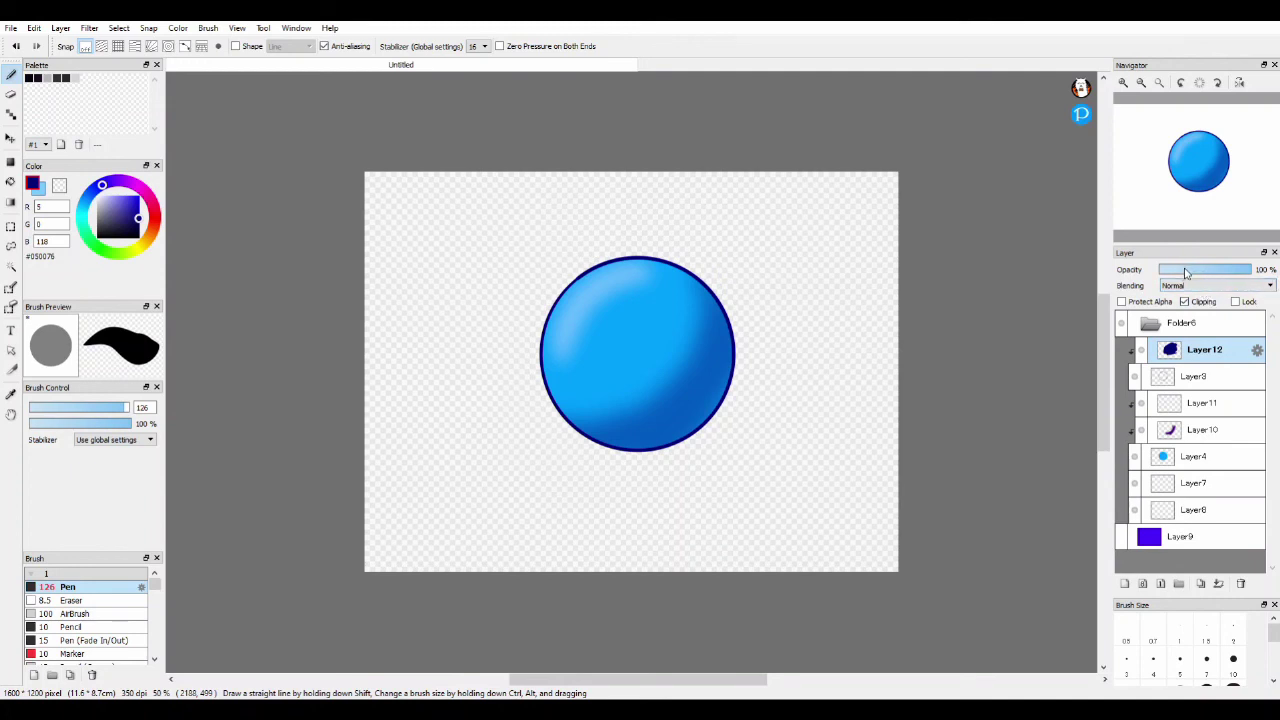
# Lower the outline colour layer's opacity to 30% and shift its hue to dark red with a colour filter
pyautogui.click(1186, 272)
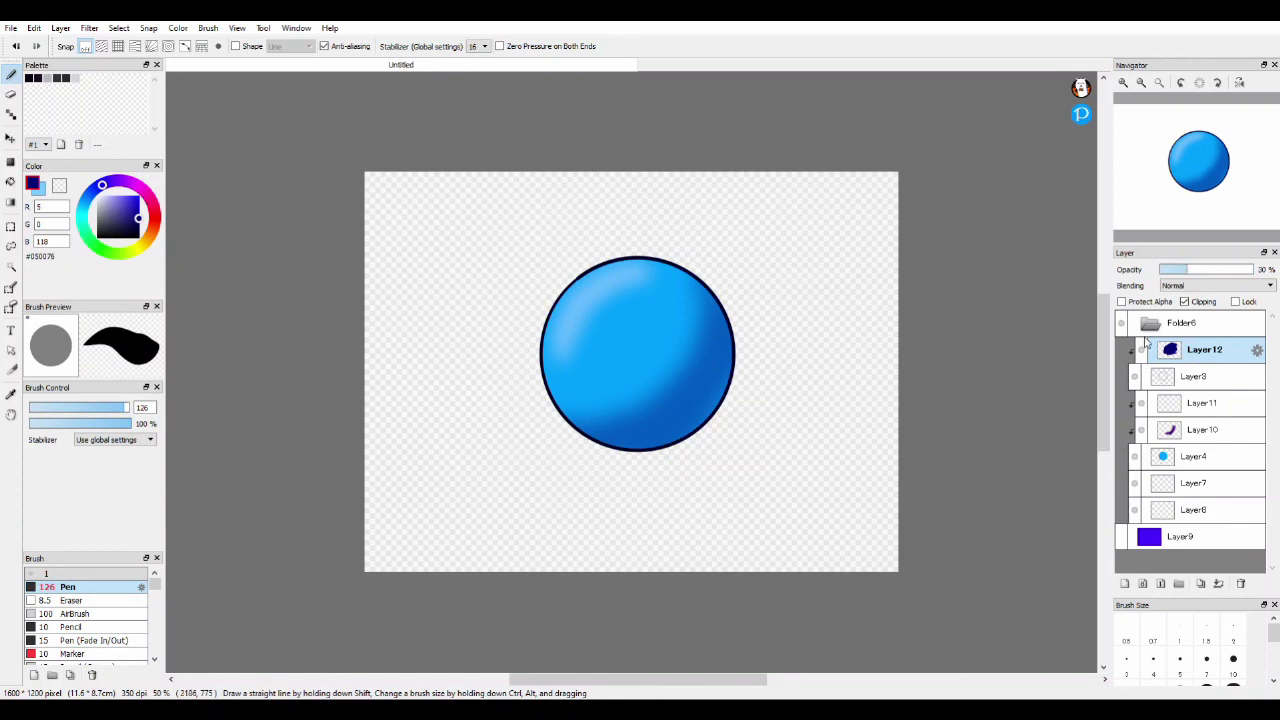
pyautogui.click(1205, 287)
pyautogui.click(141, 65)
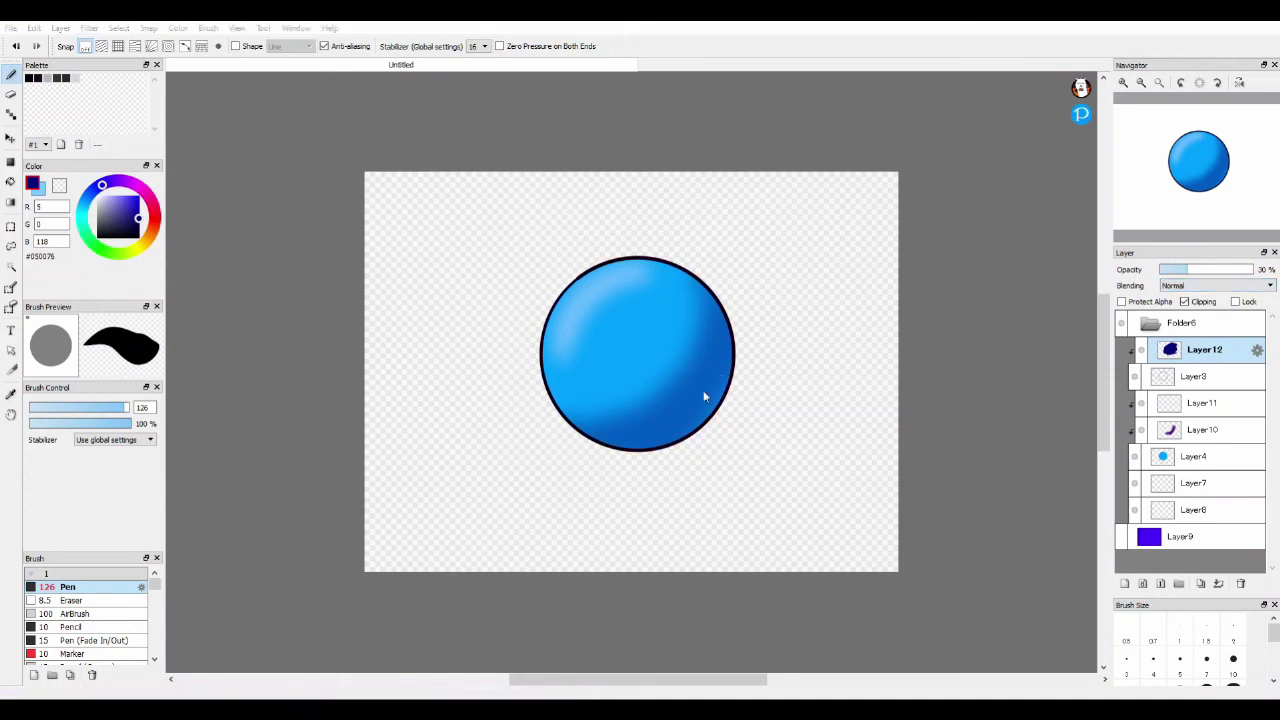
pyautogui.moveTo(641, 391); pyautogui.dragTo(594, 397)
pyautogui.click(714, 411)
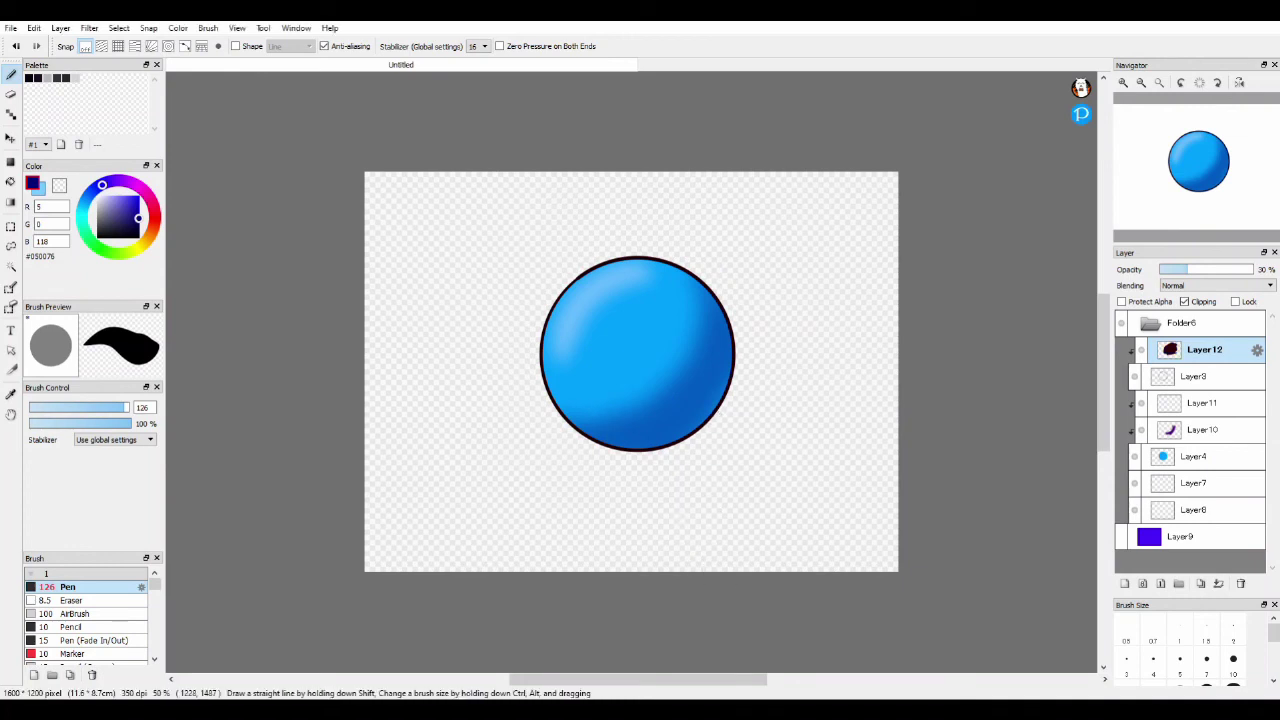
# Collapse the ball's layer folder and make the solid blue-violet background layer visible
pyautogui.click(1149, 323)
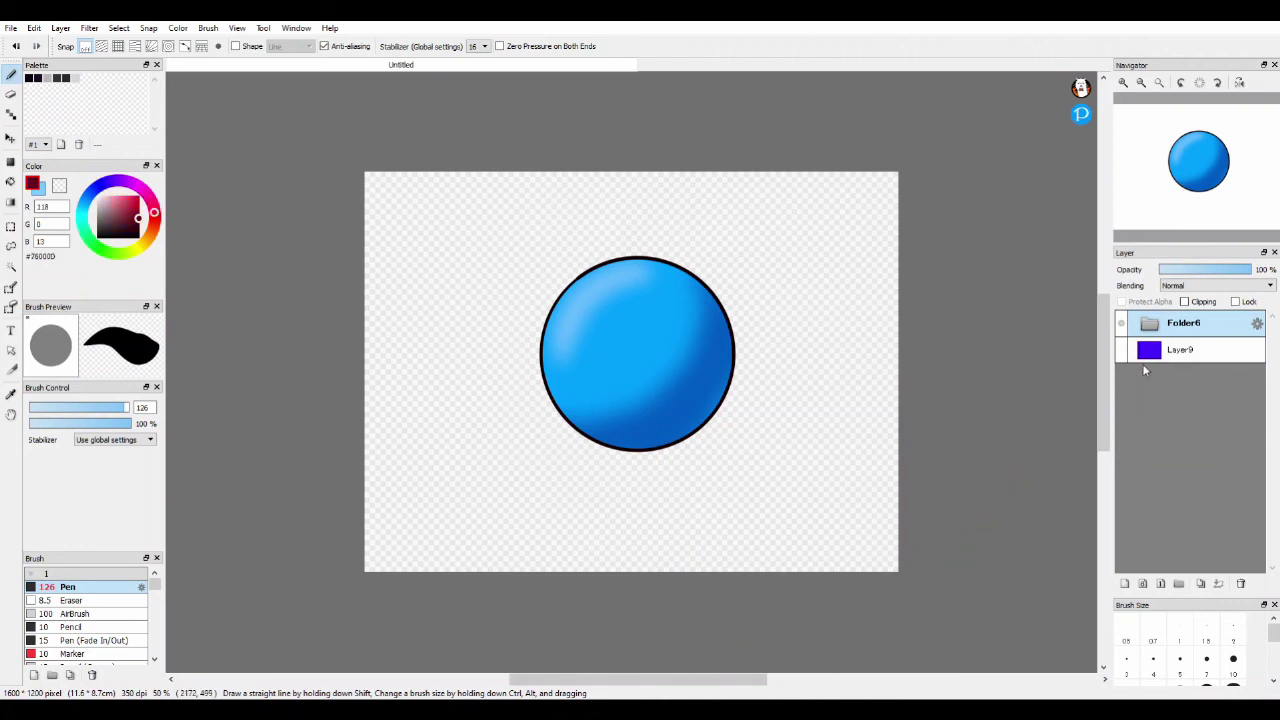
pyautogui.click(1150, 350)
pyautogui.click(1121, 350)
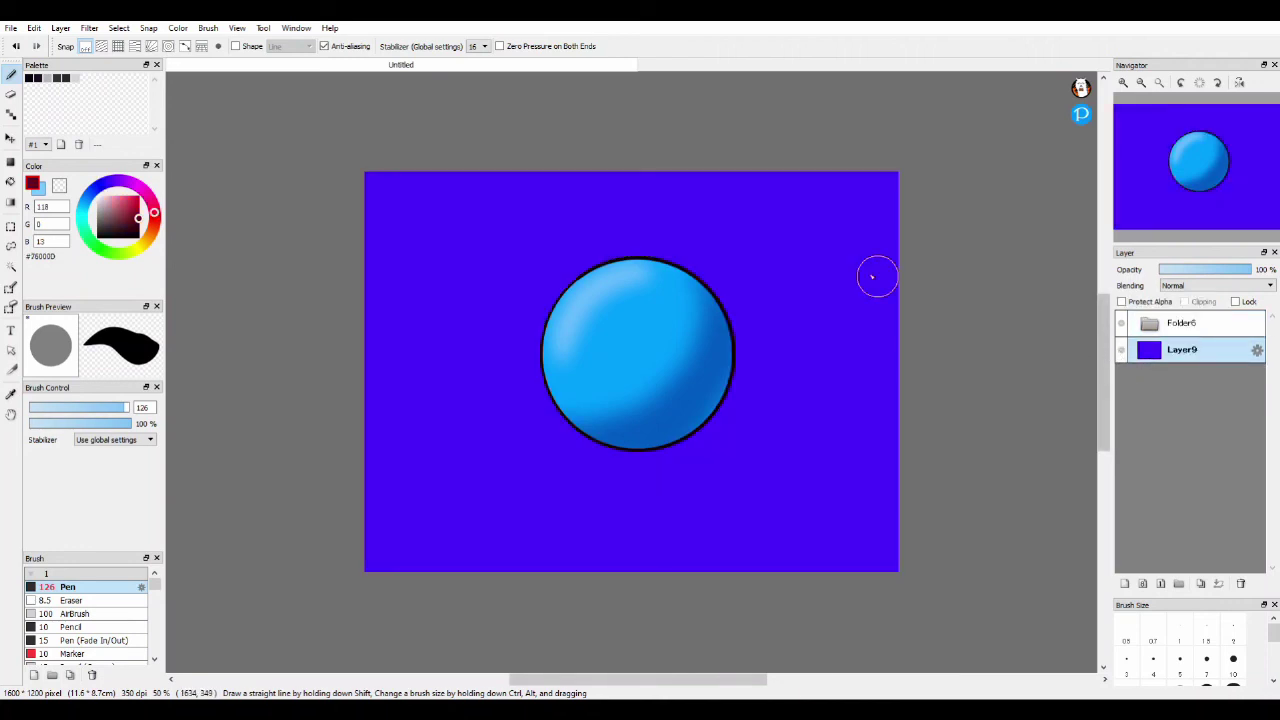